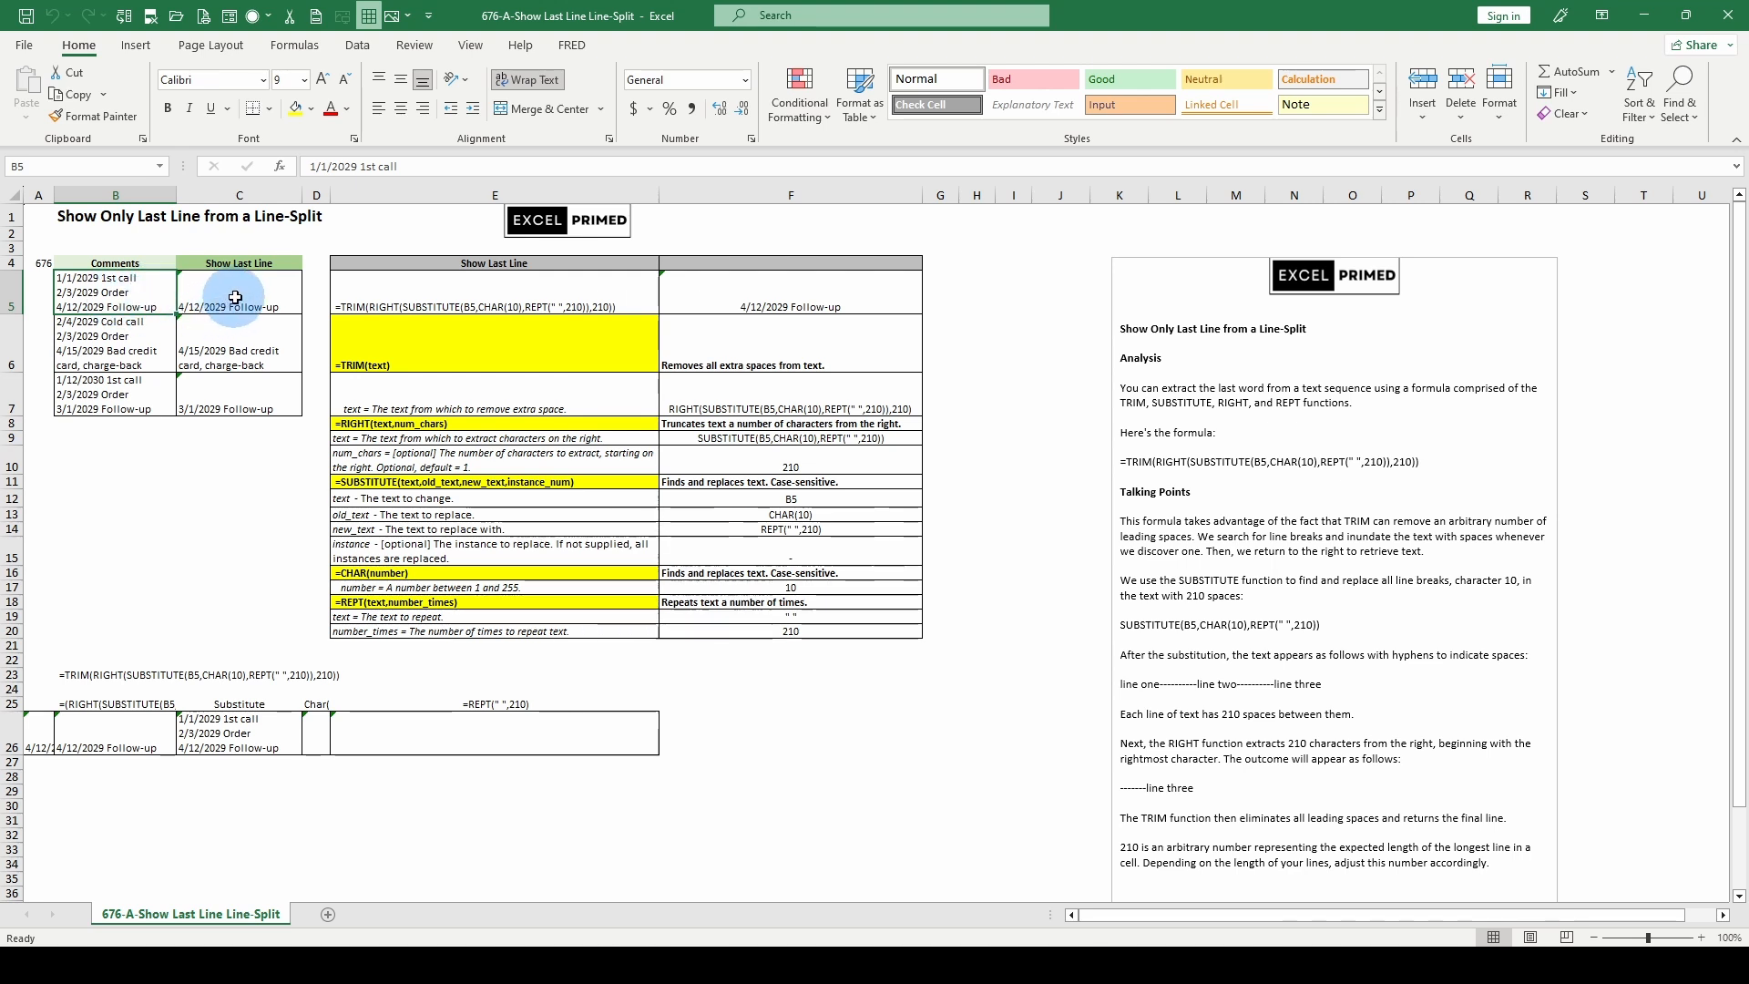
- Examine the Show Last Line formula in C5 and highlight the text argument of its RIGHT function, leaving the formula as it is
click(235, 297)
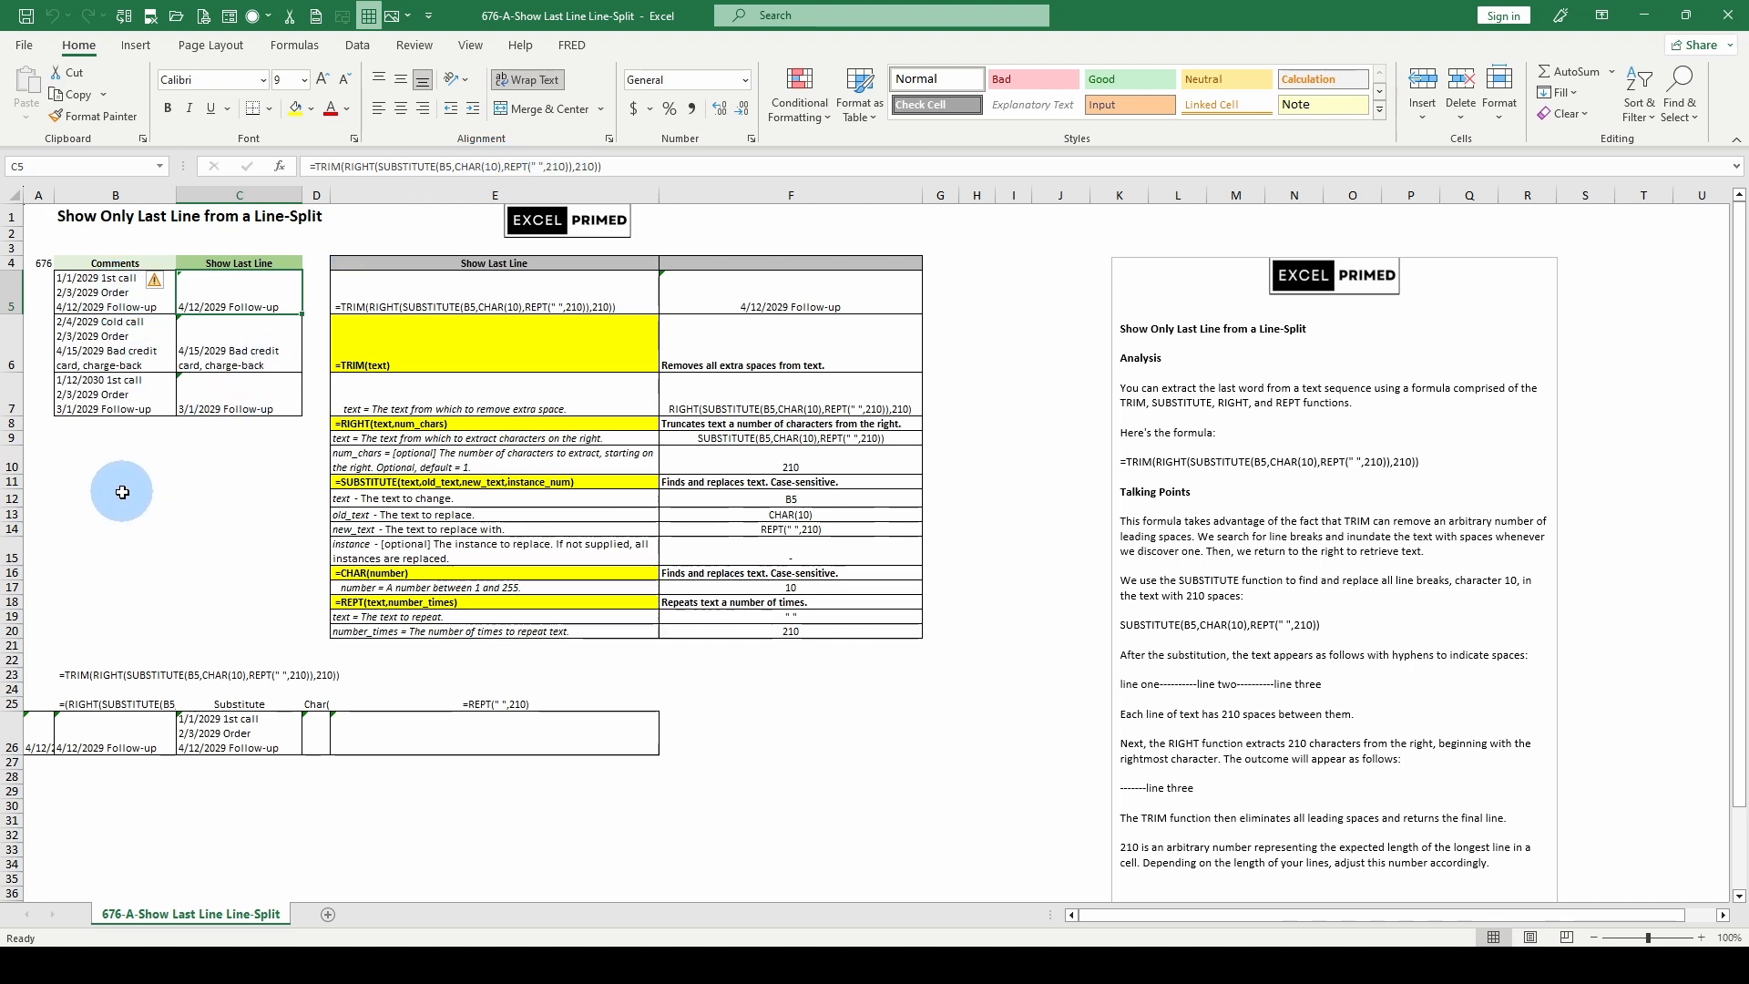
click(123, 500)
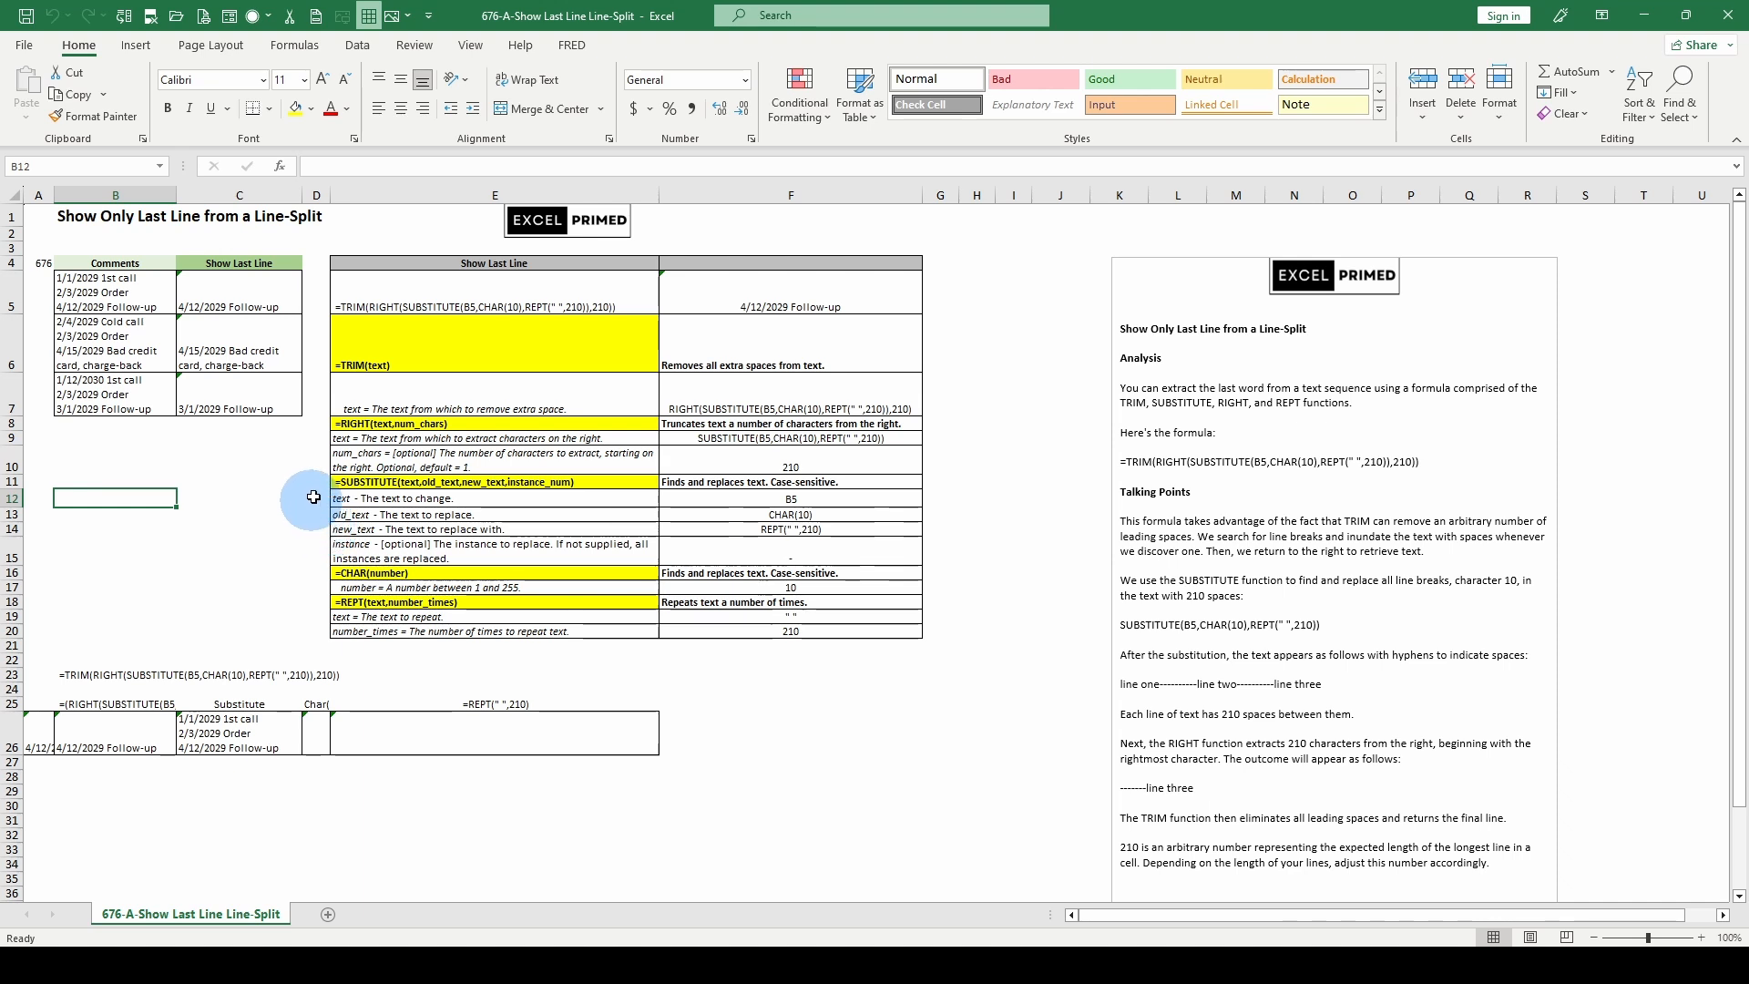
click(247, 286)
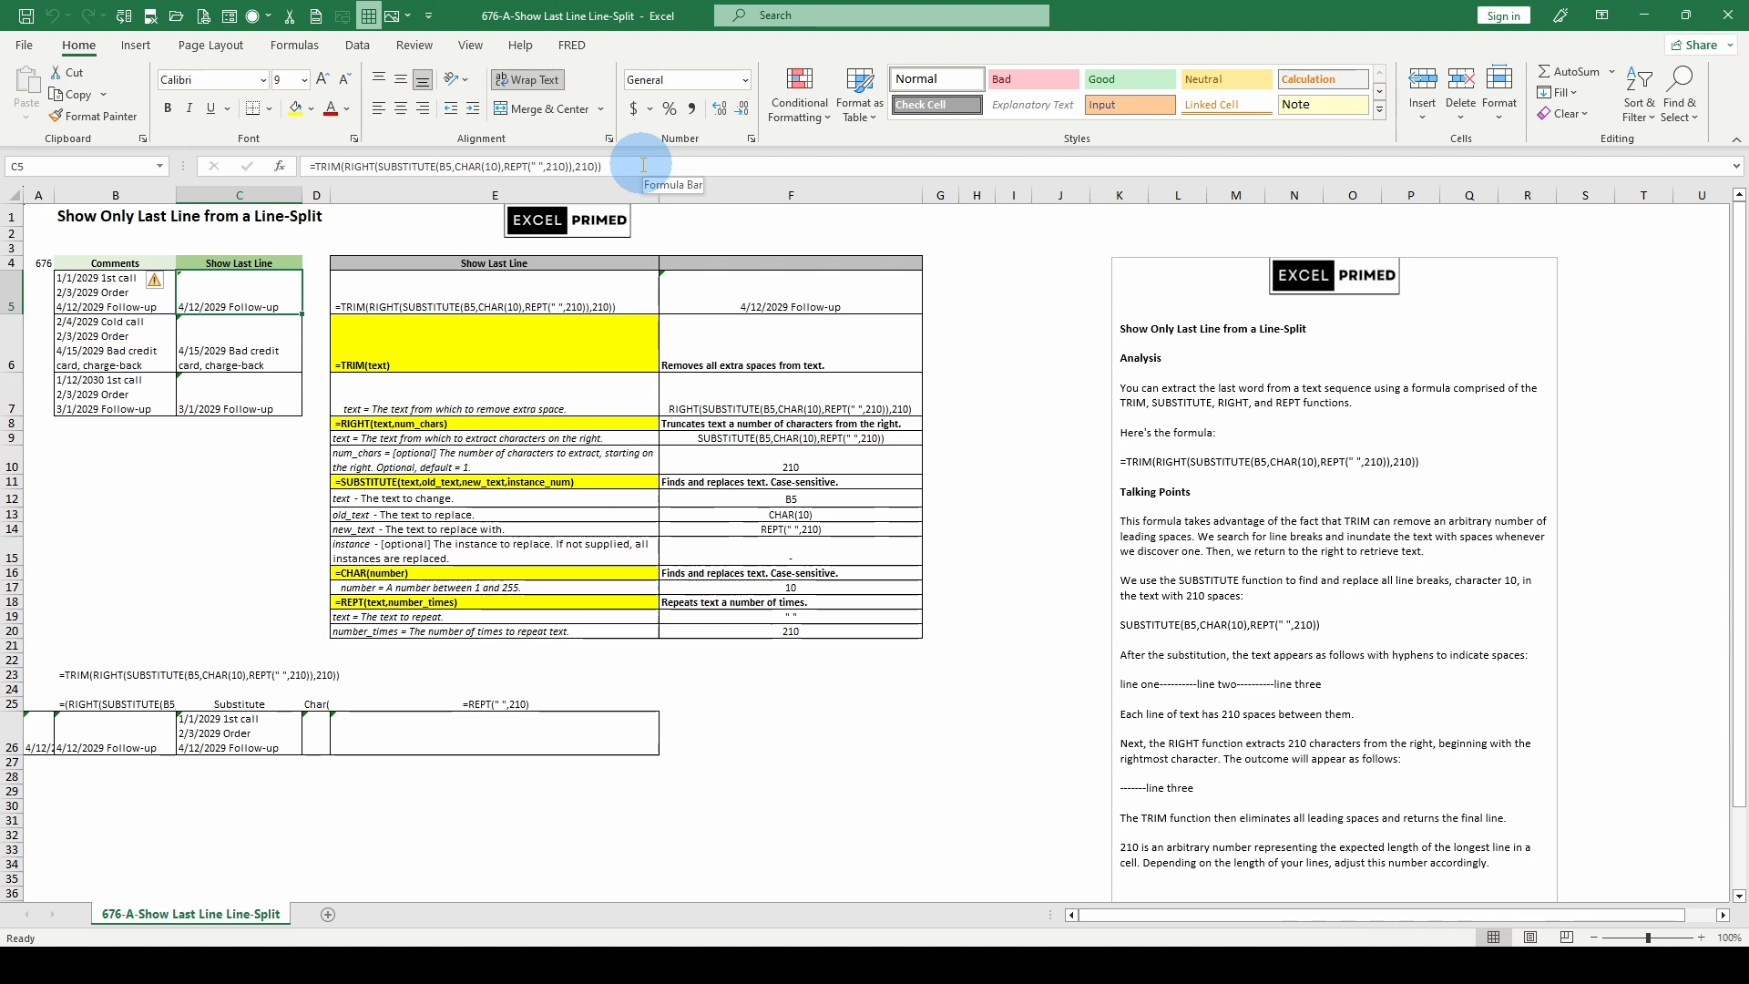
click(392, 166)
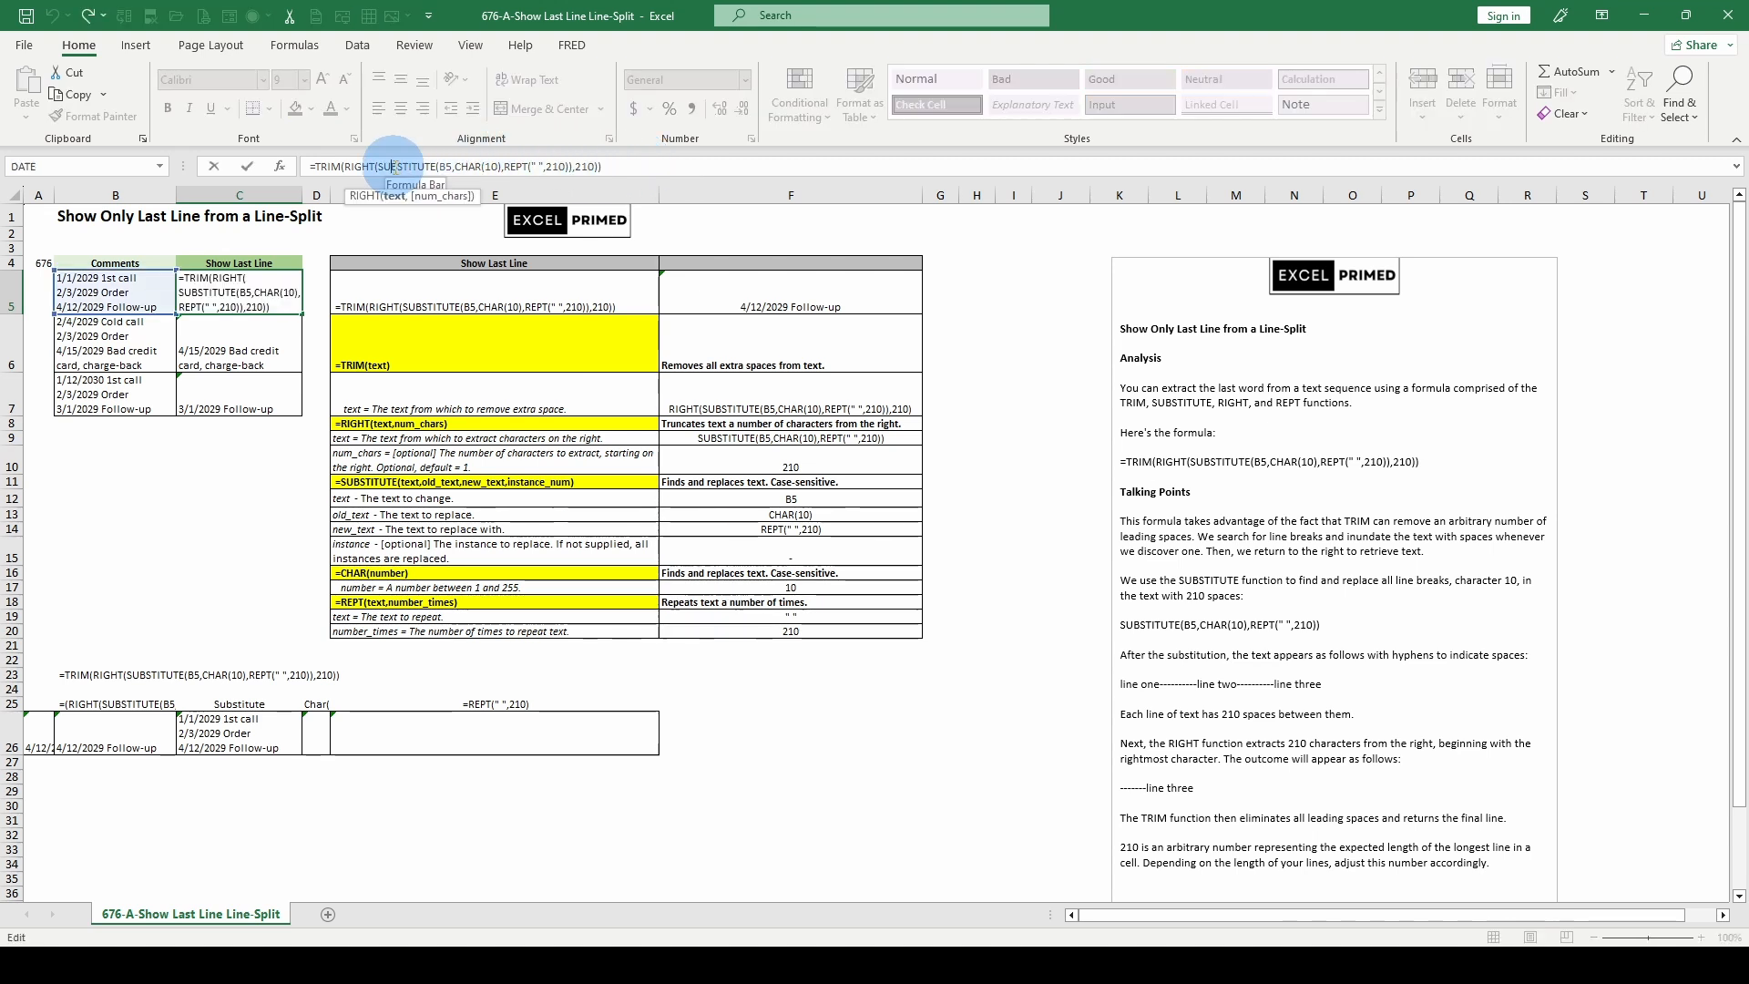
click(394, 197)
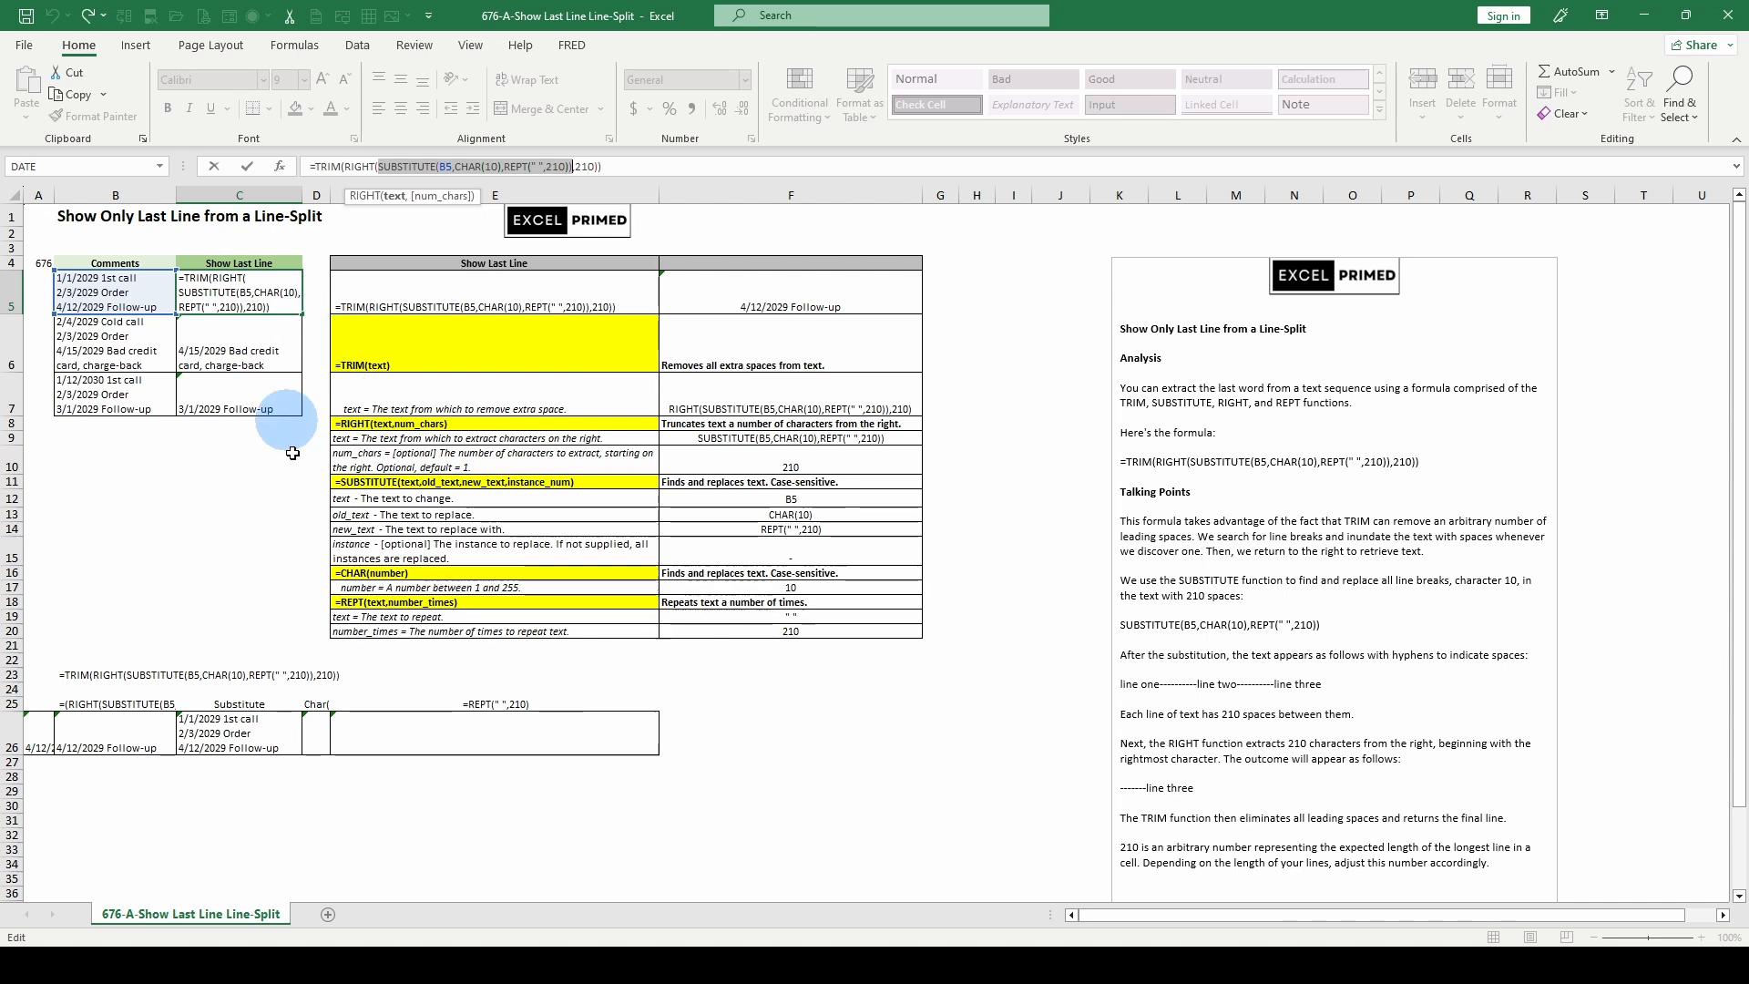
click(313, 729)
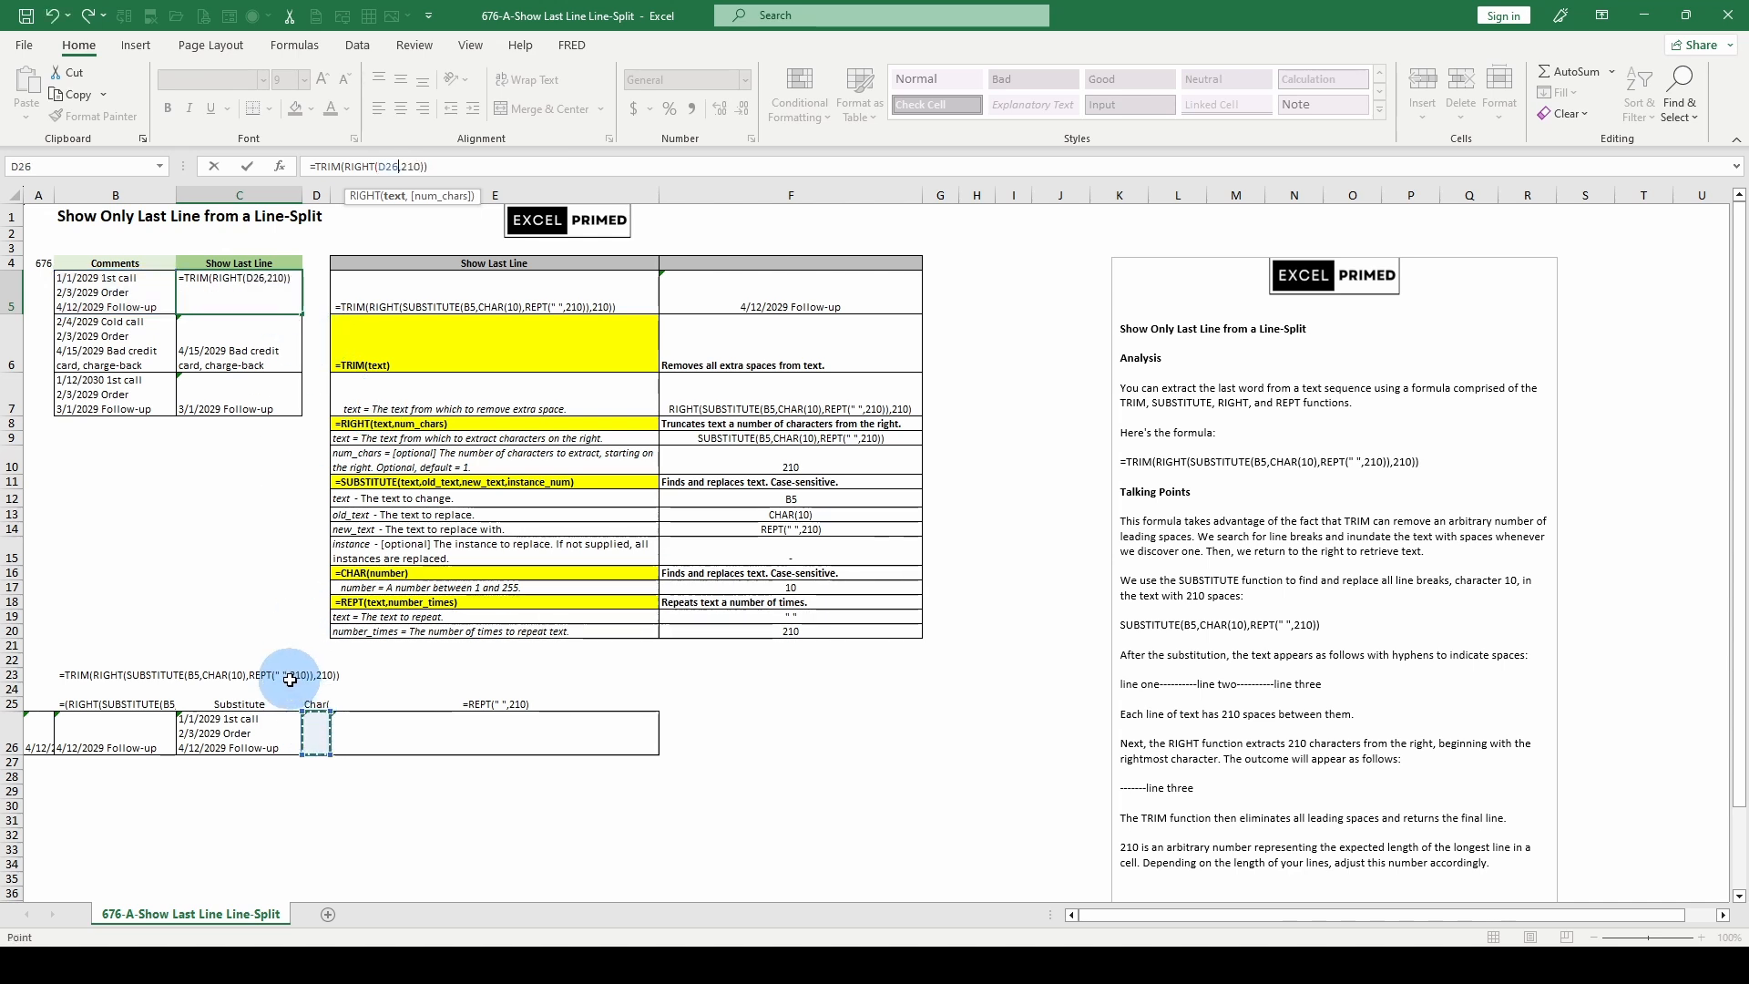
key(Return)
- Review the CHAR, REPT and SUBSTITUTE helper formulas in D26, E26 and C26, and the LEN formula in C29
click(310, 723)
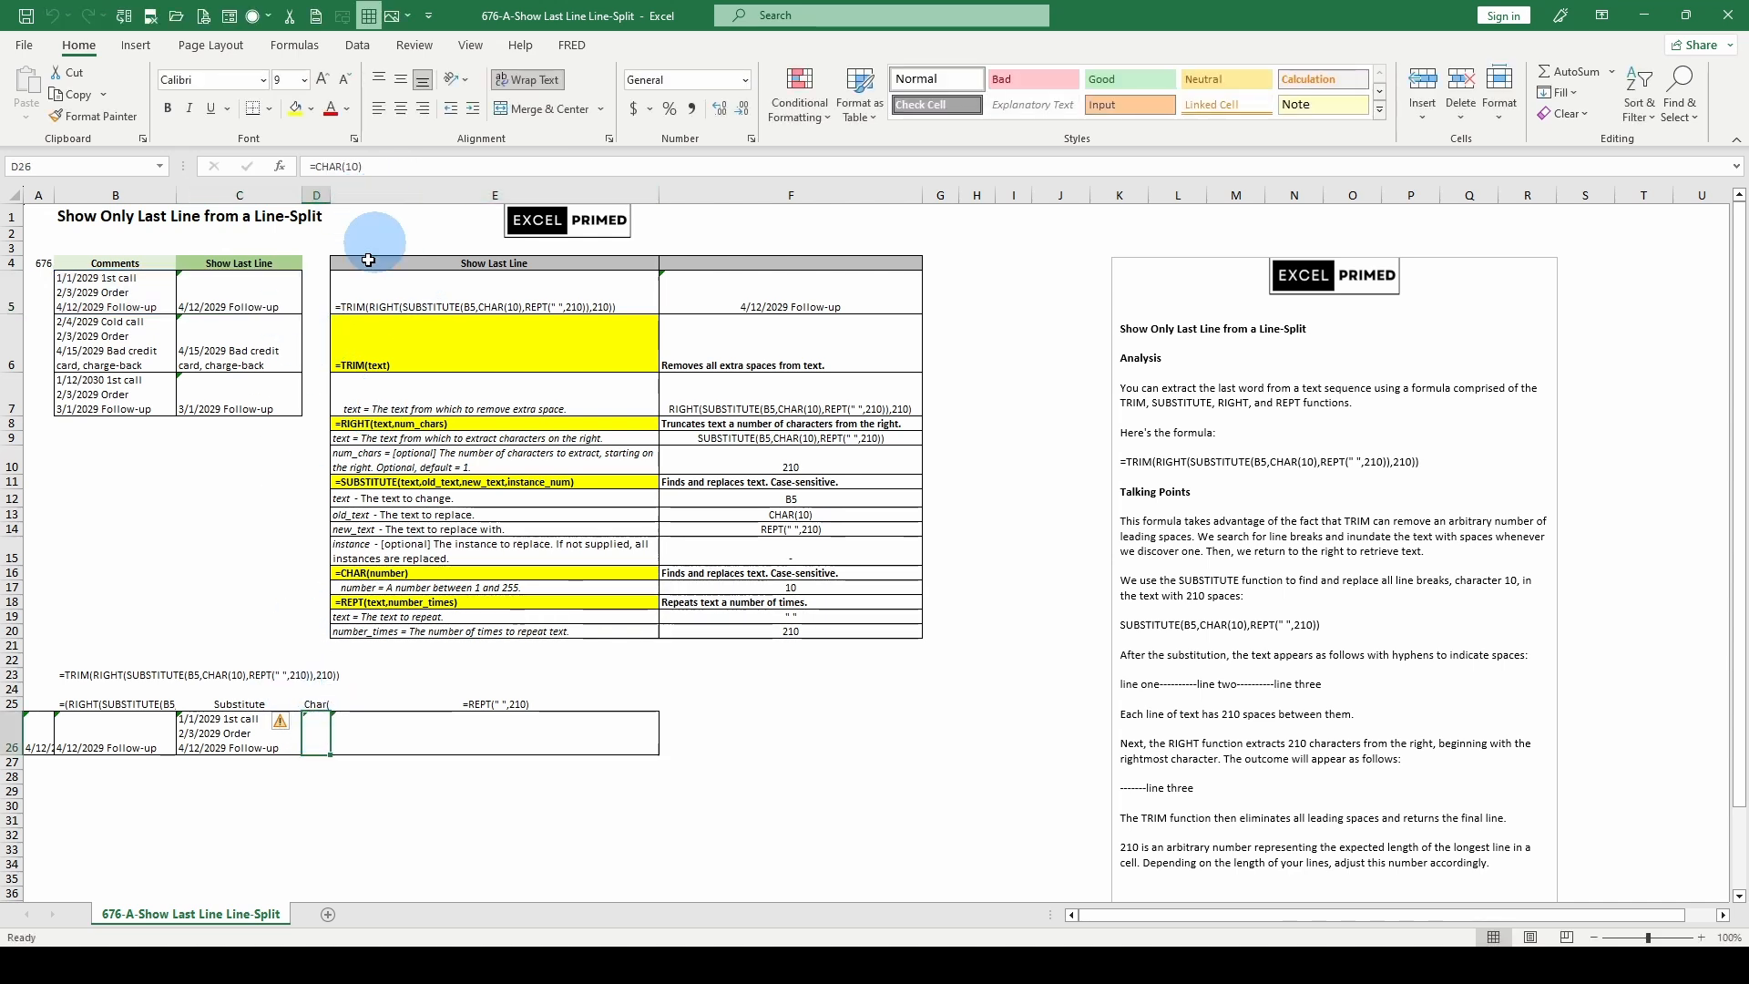
click(417, 726)
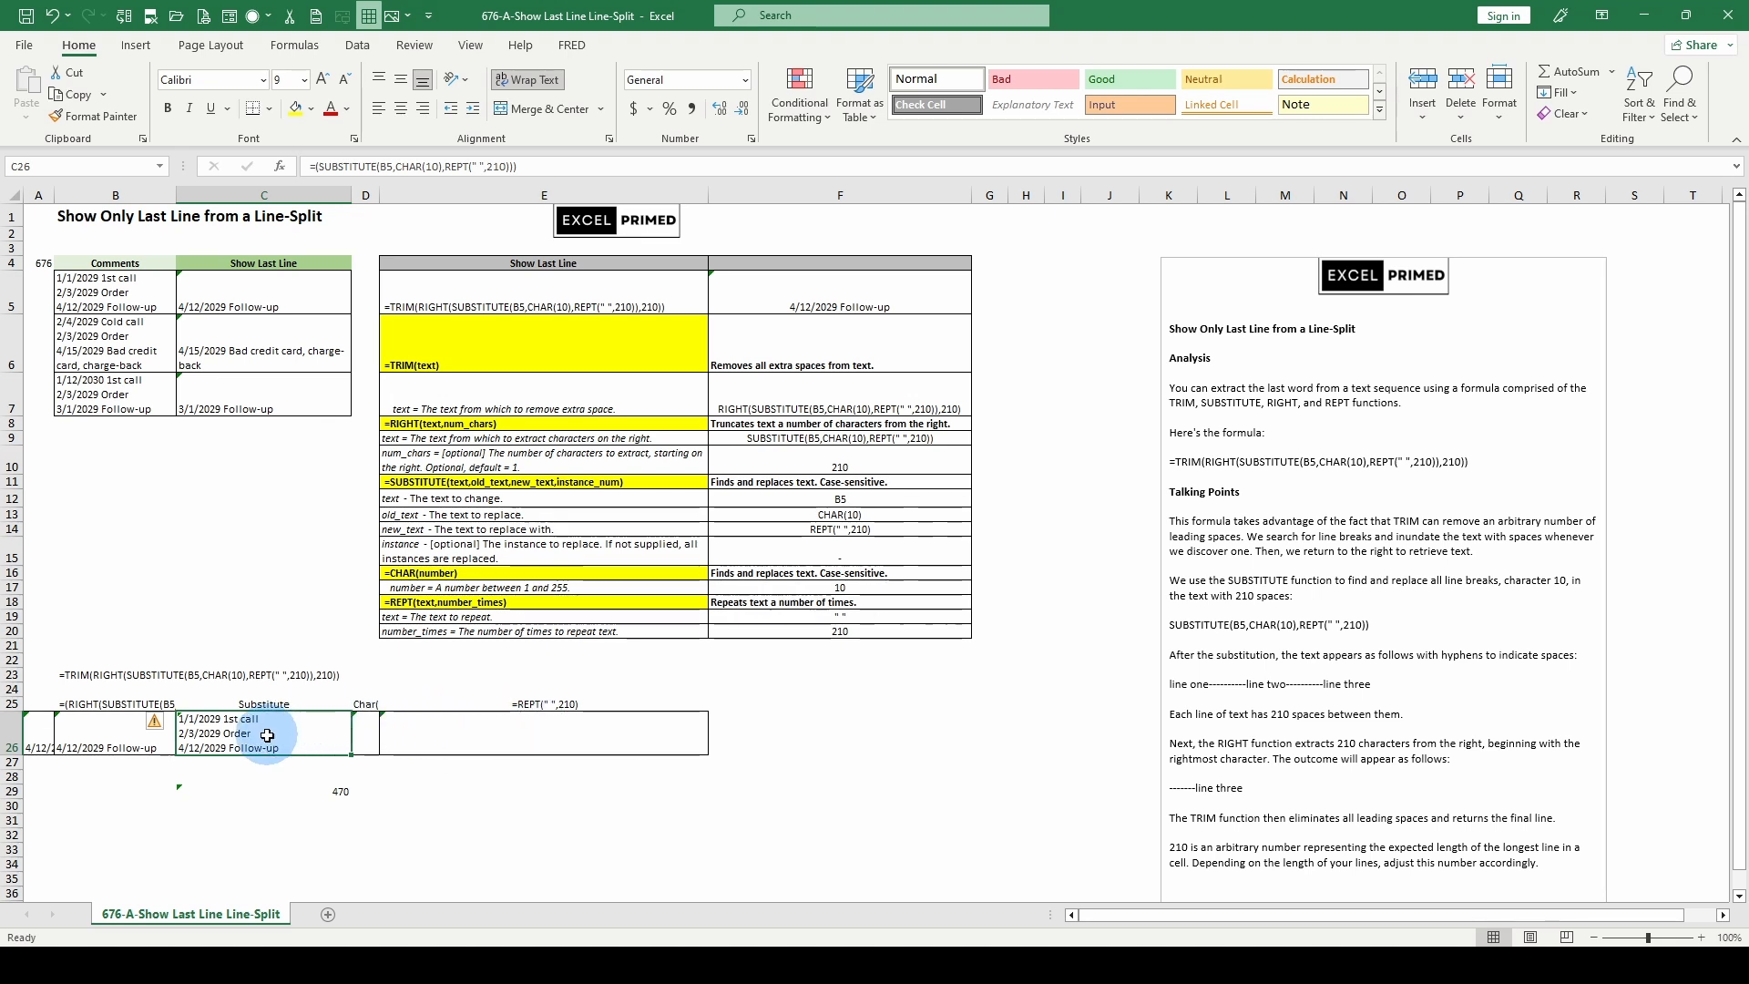
click(290, 791)
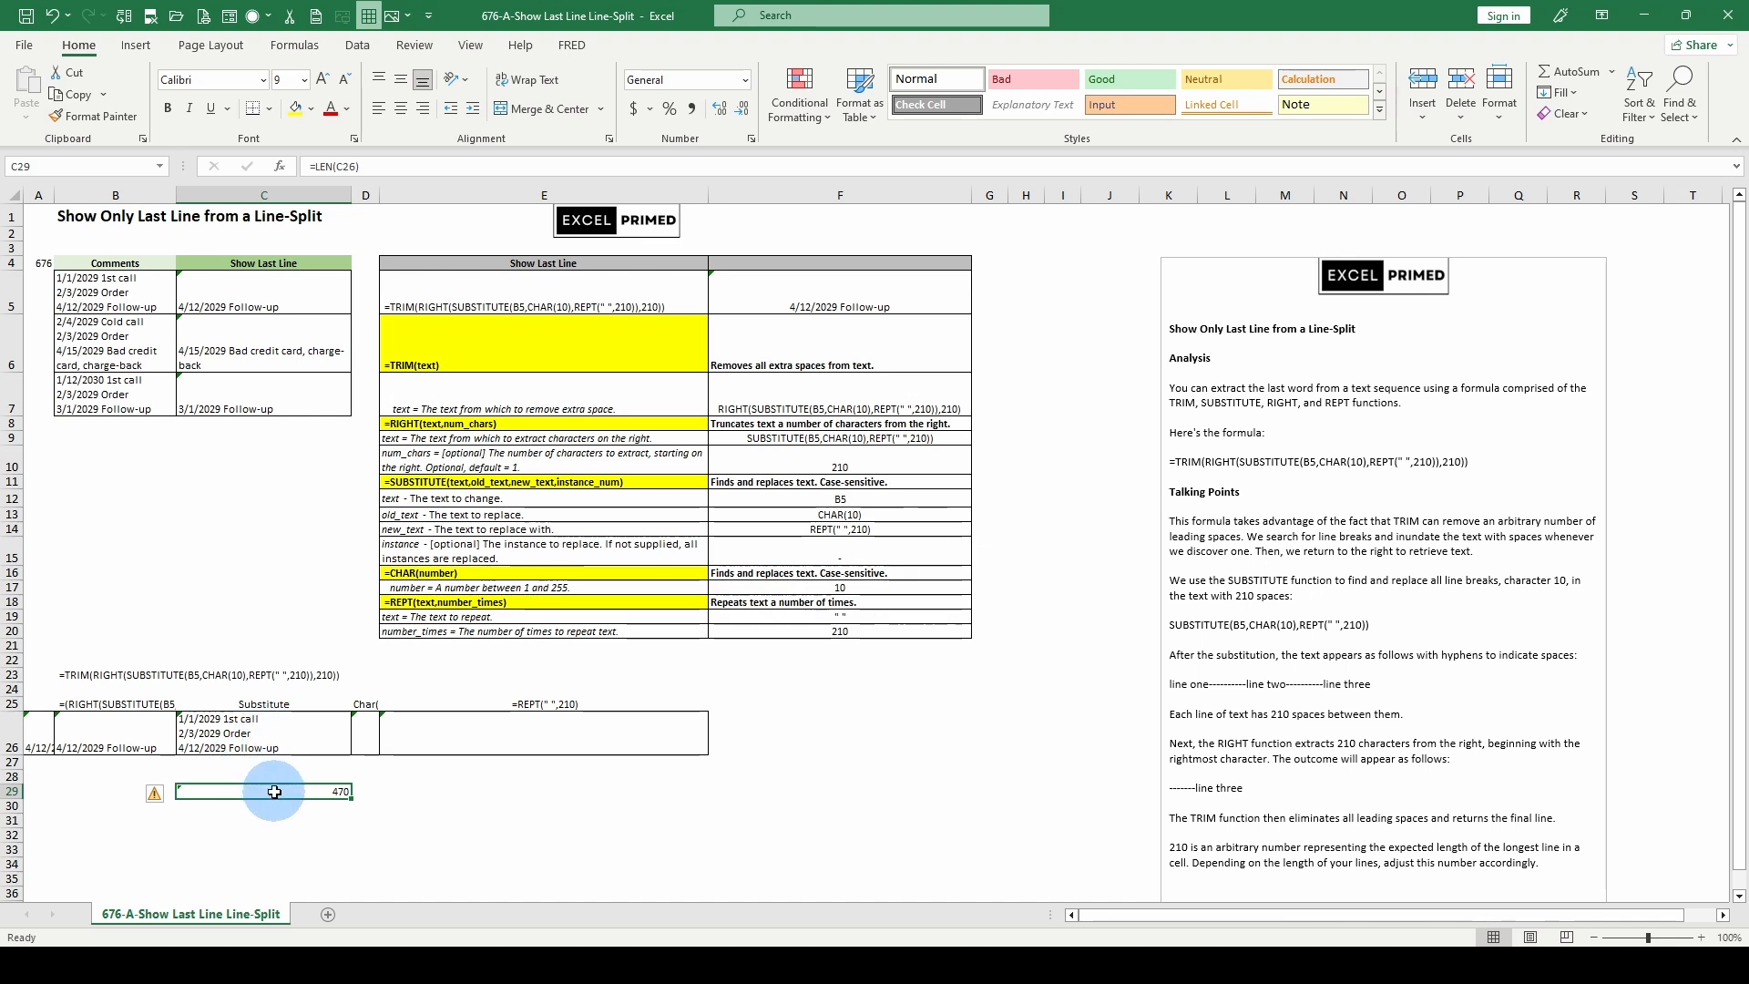
click(245, 722)
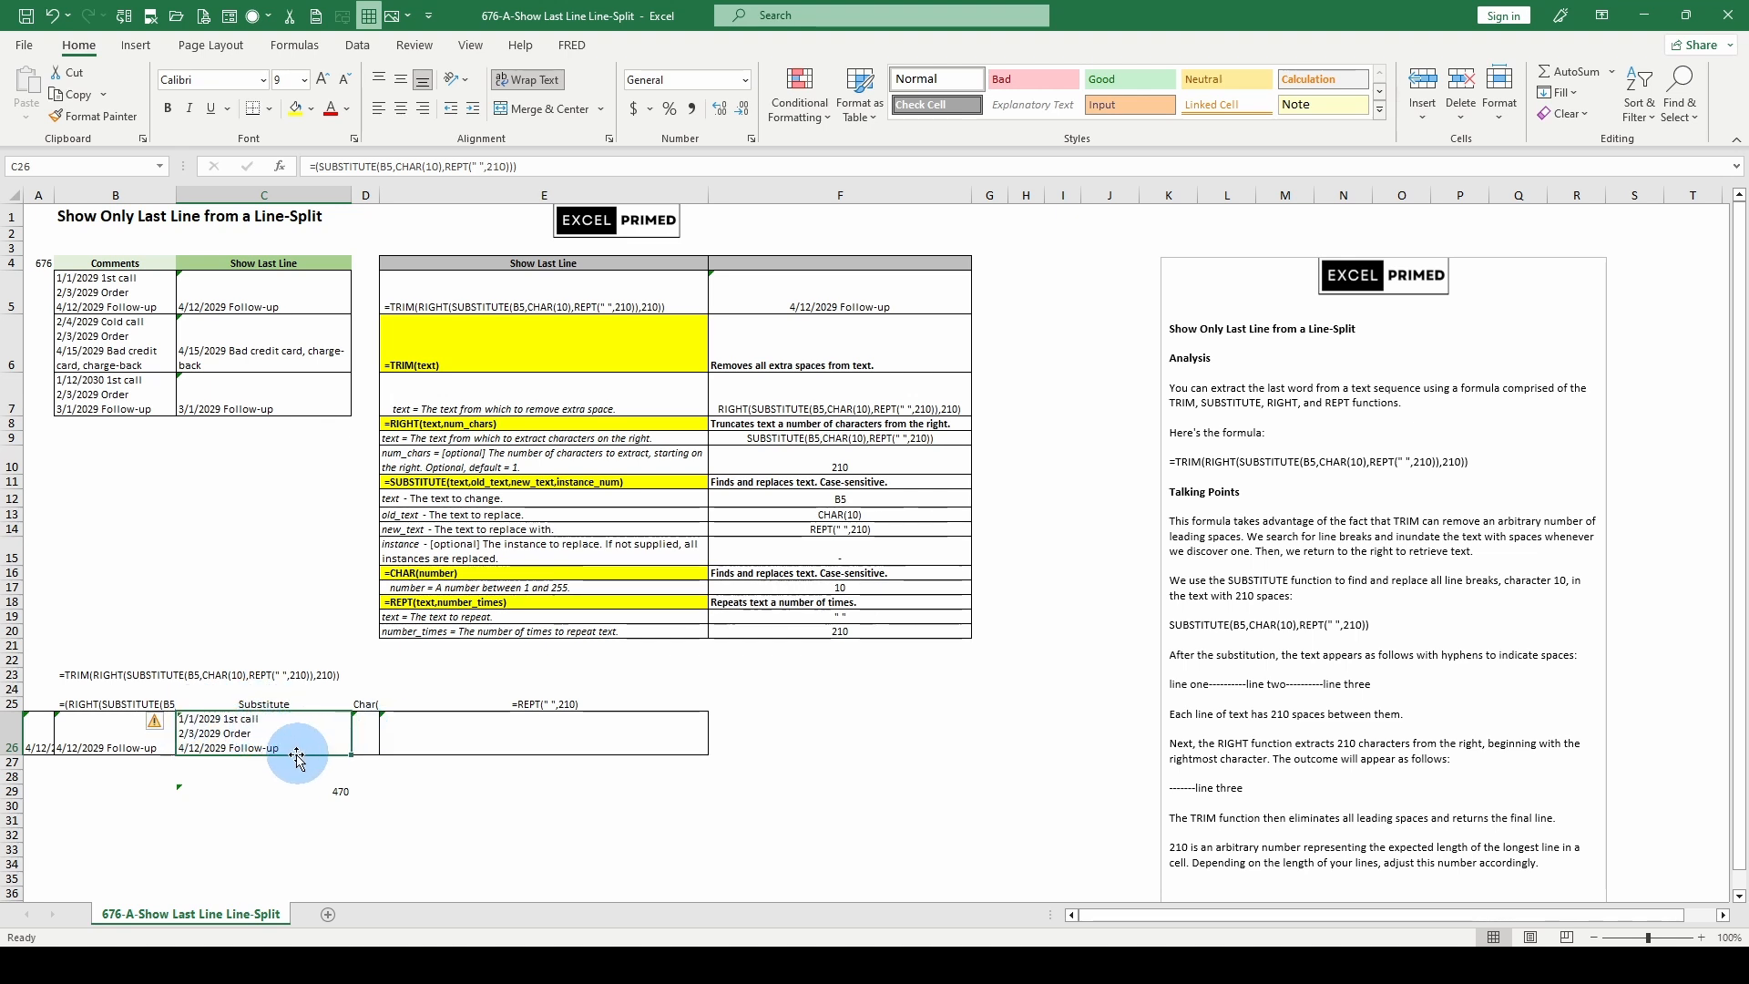
- Evaluate the SUBSTITUTE part of the RIGHT formula in B26 in place, discarding the evaluation each time
click(114, 733)
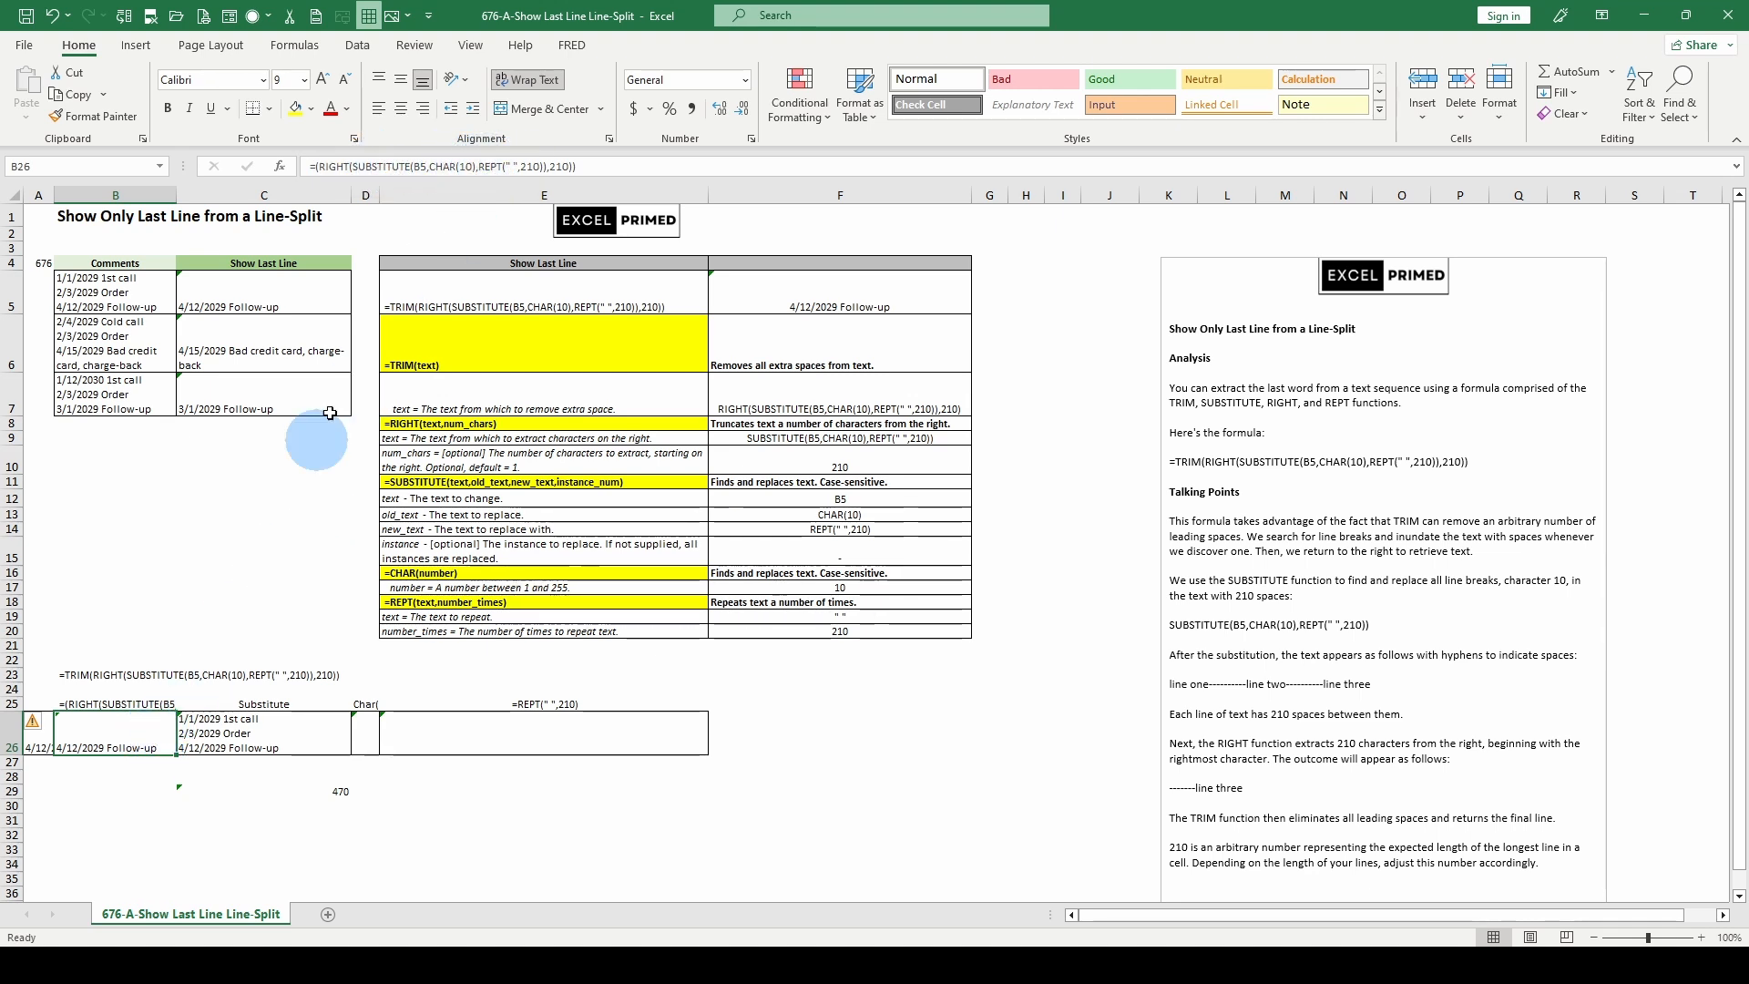
click(397, 166)
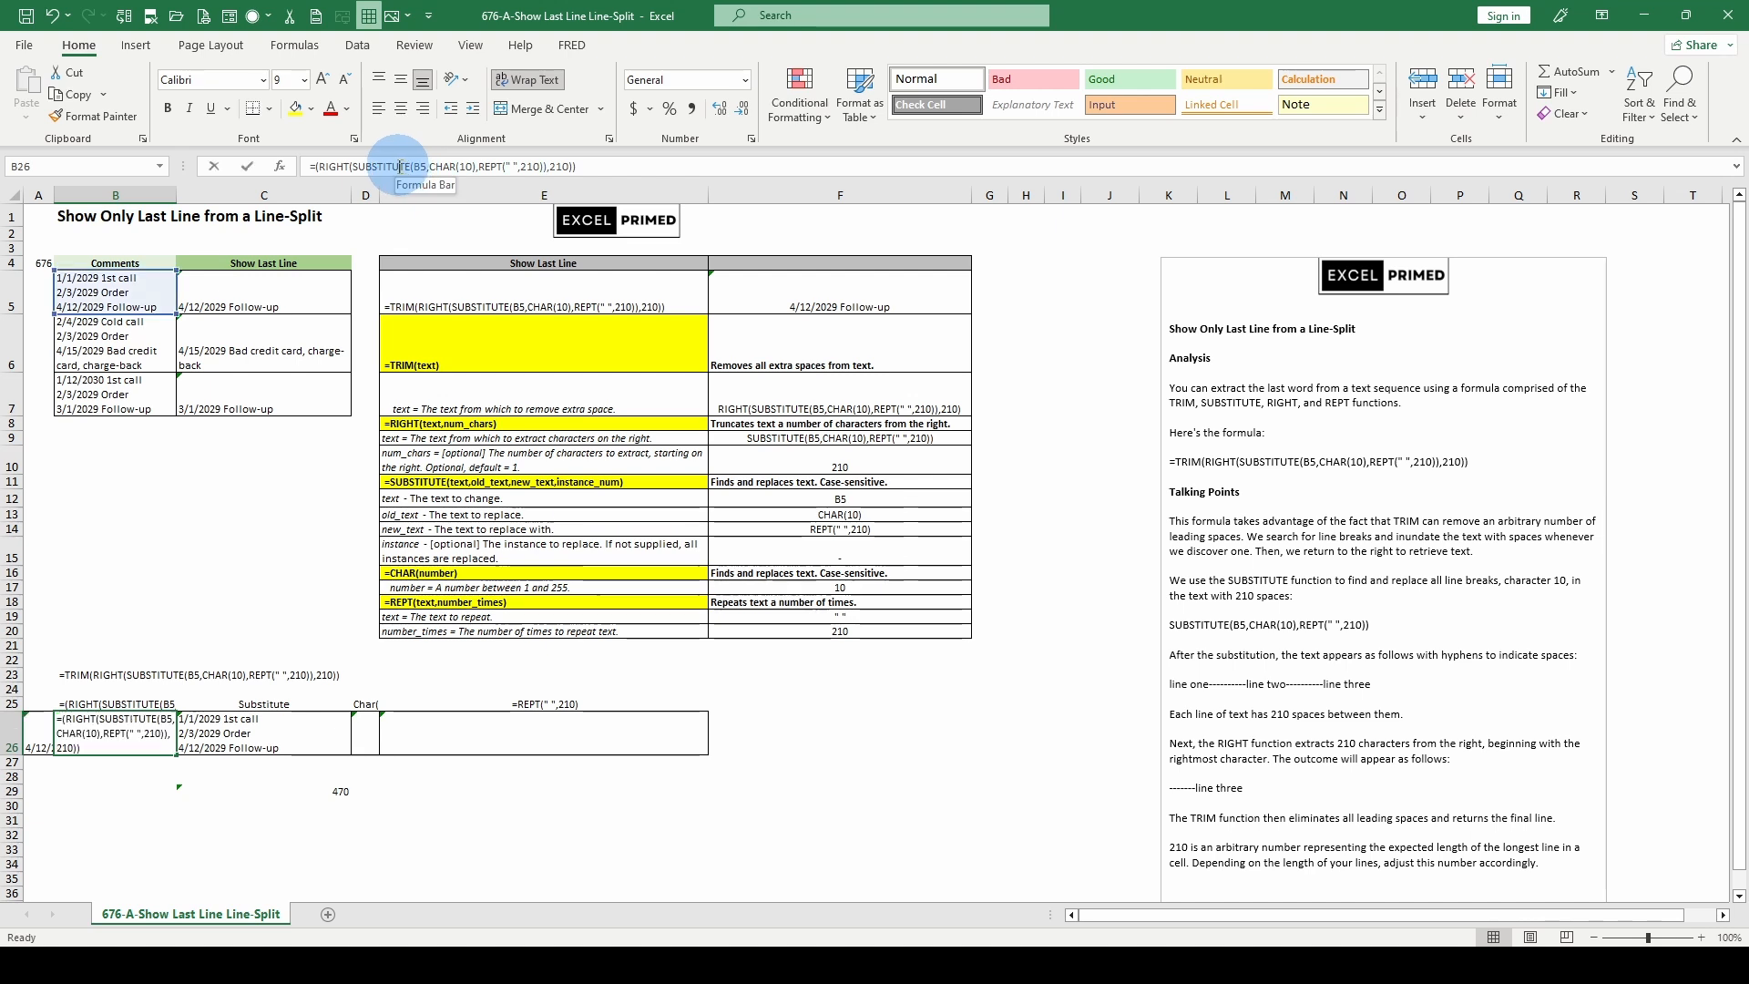
click(408, 200)
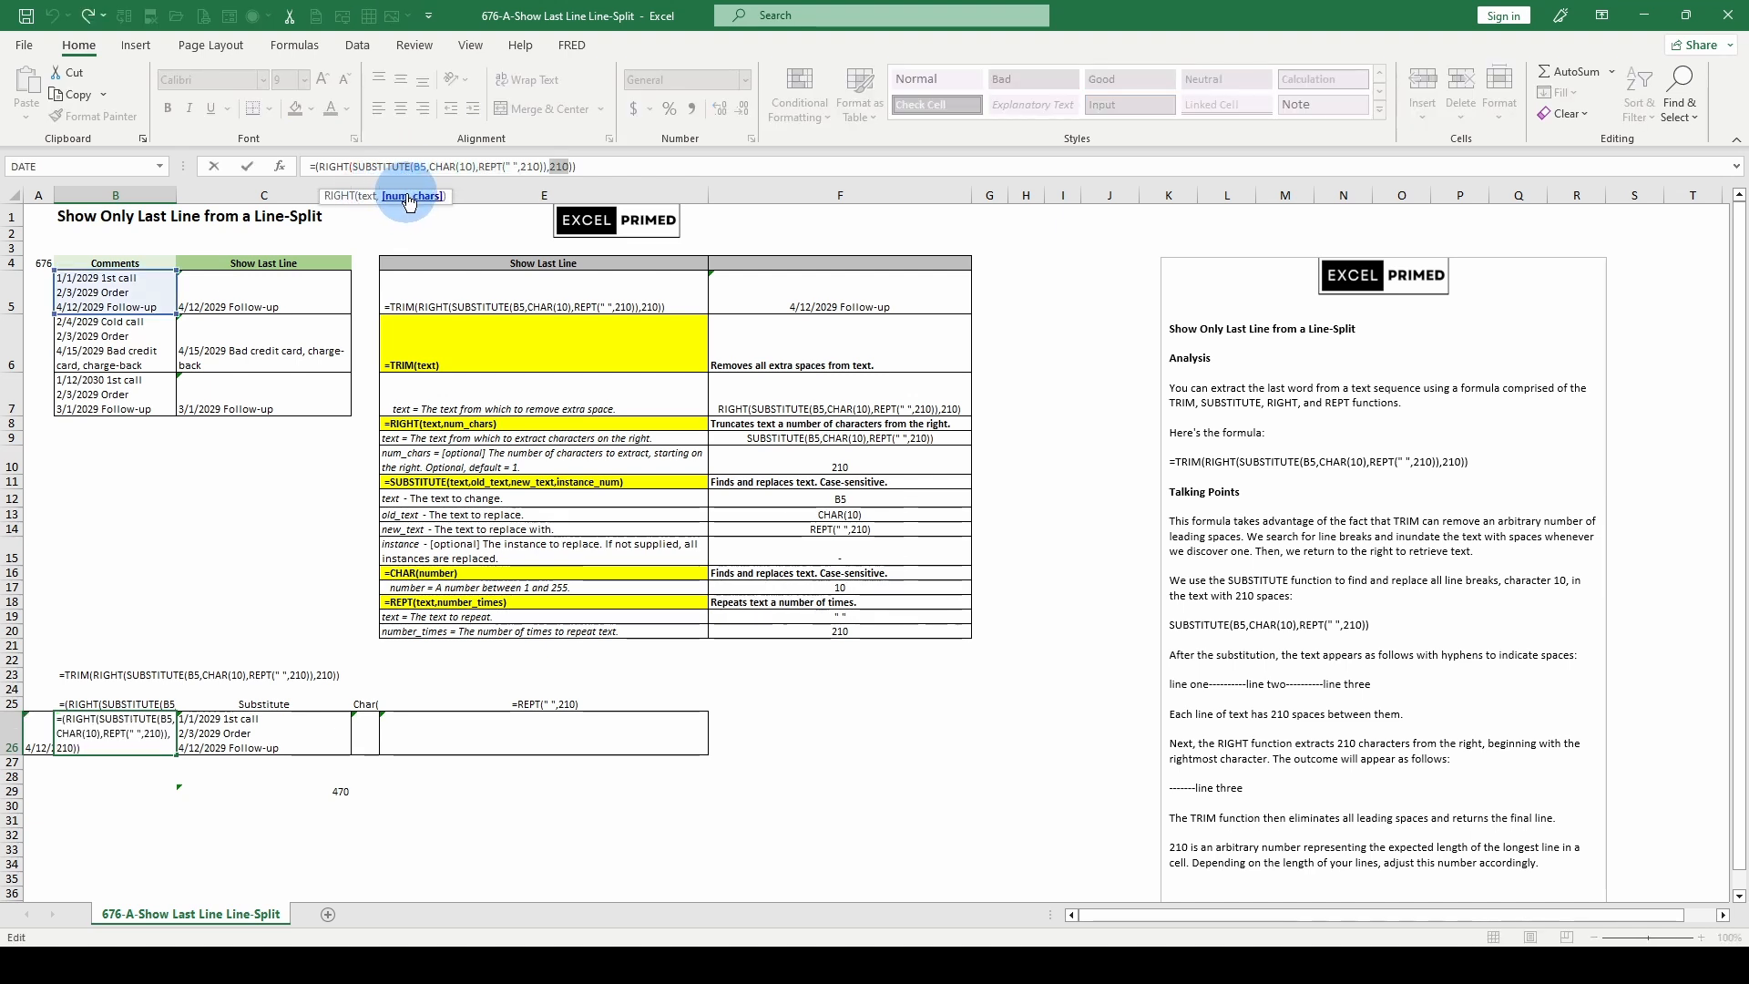
click(365, 198)
key(F9)
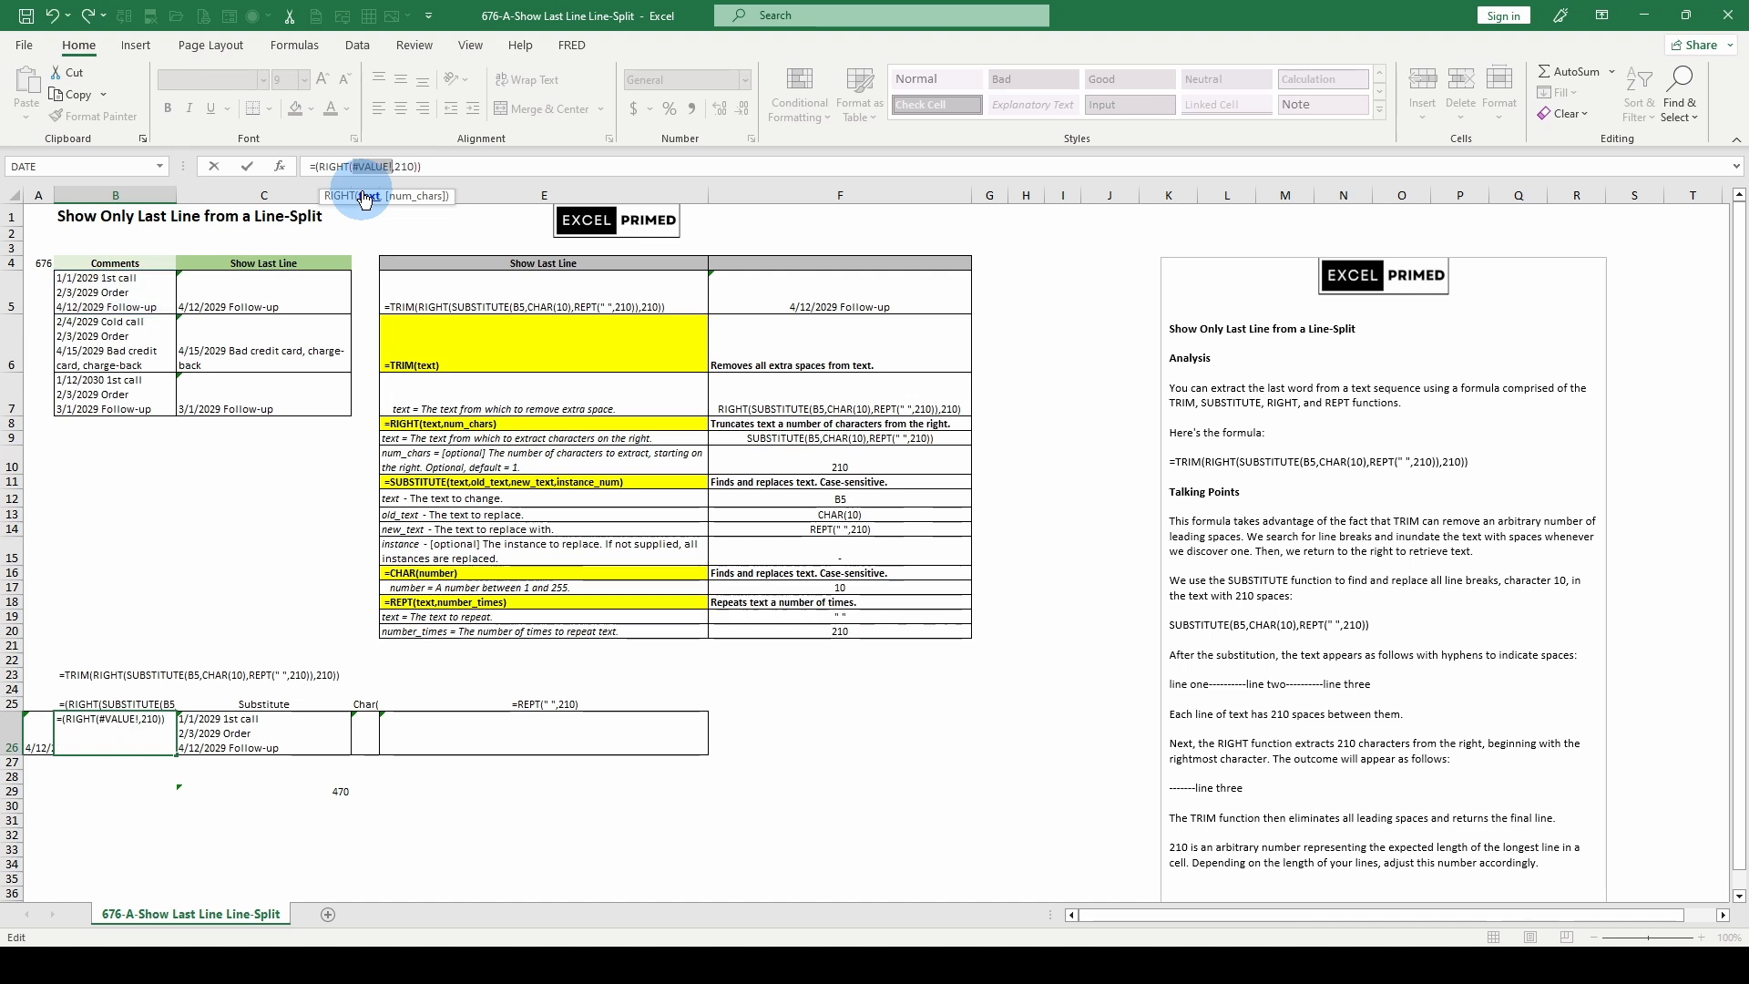
key(Escape)
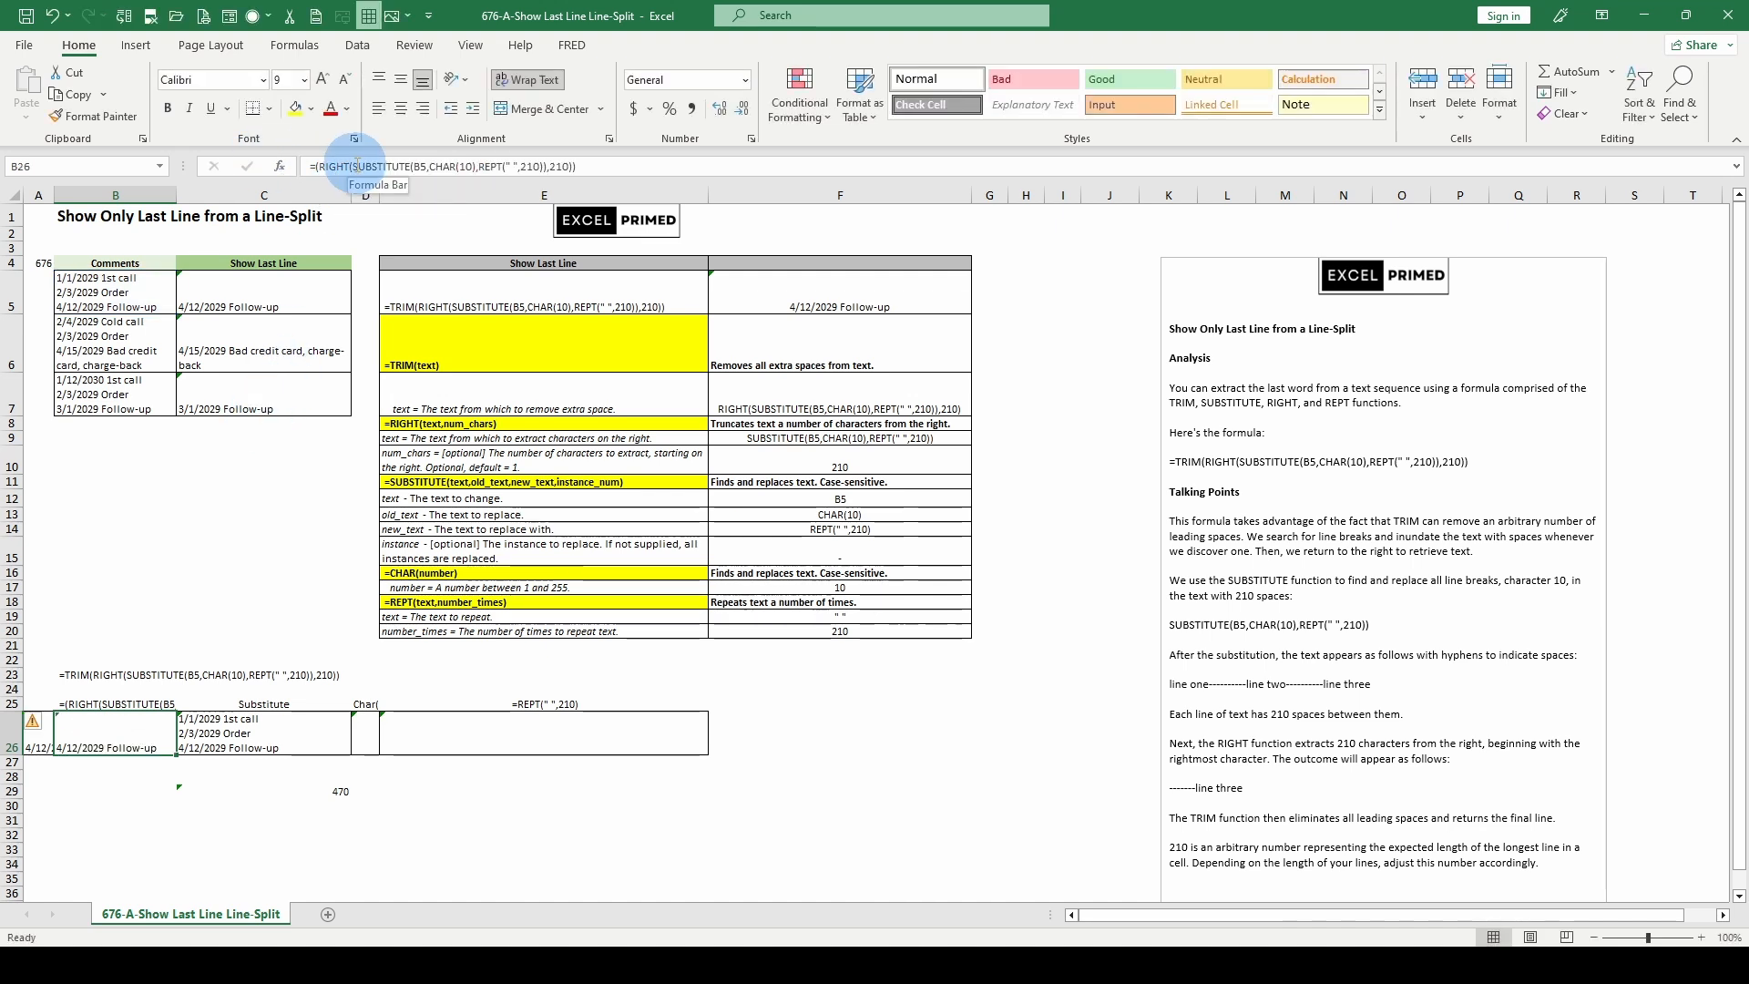
drag(355, 166, 542, 166)
key(F9)
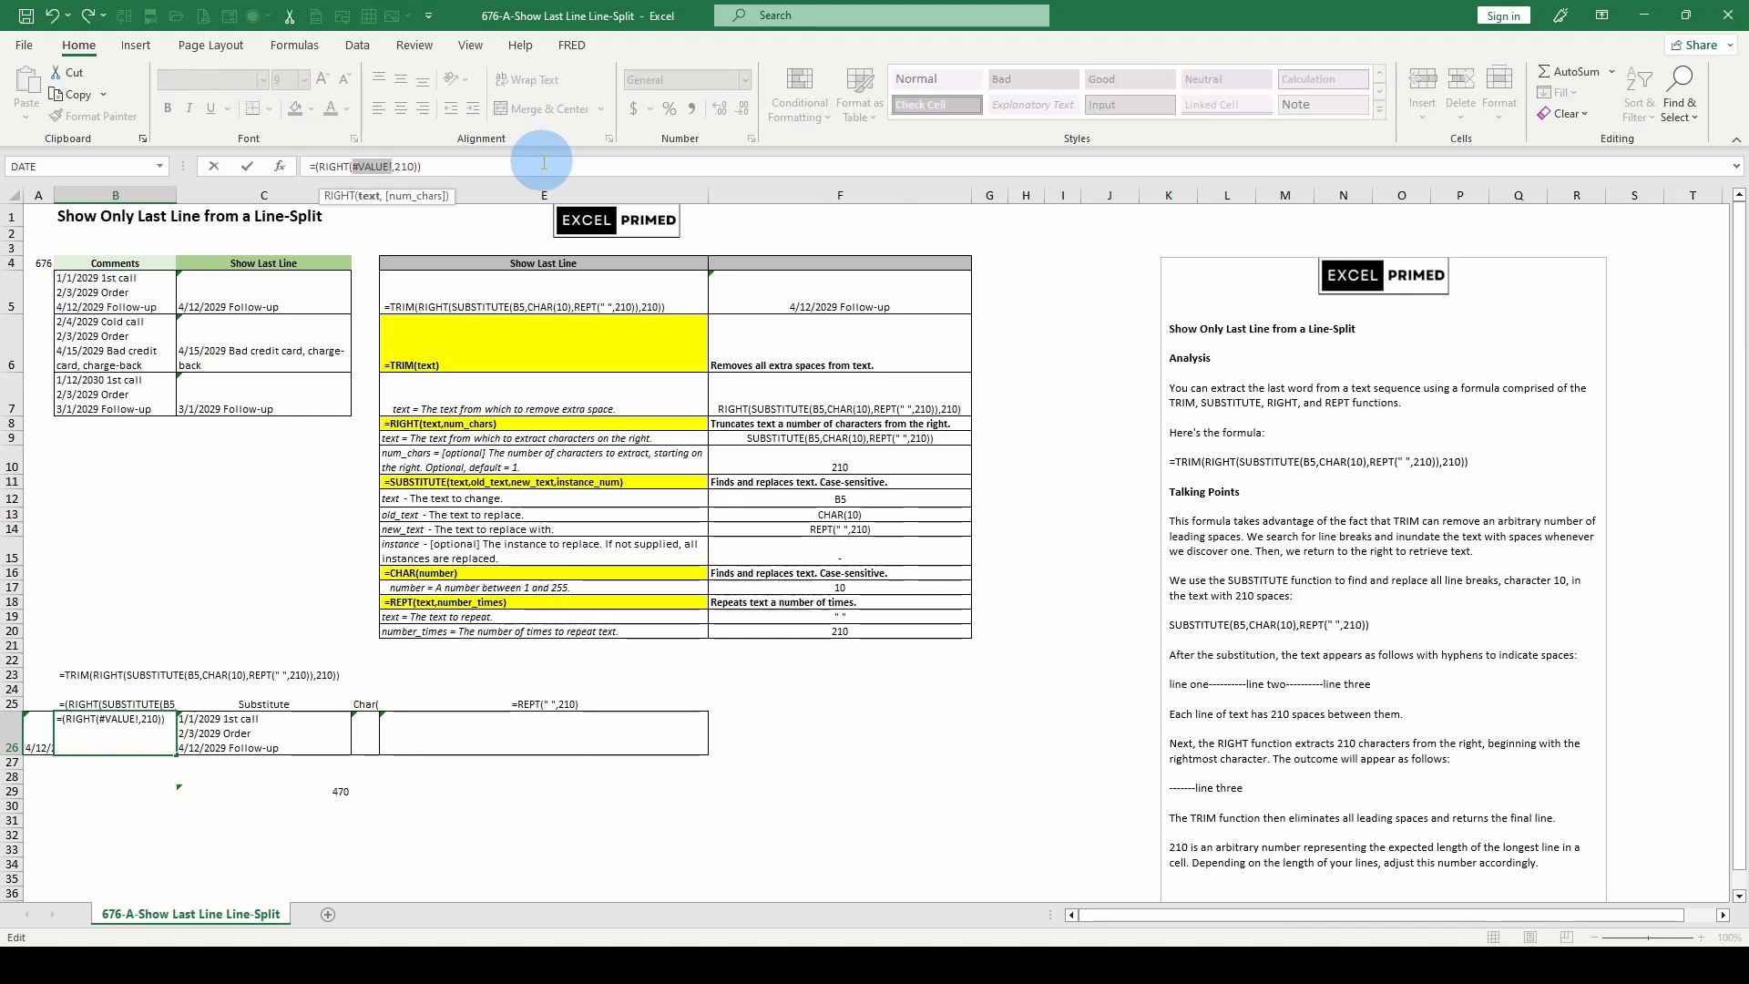
key(Escape)
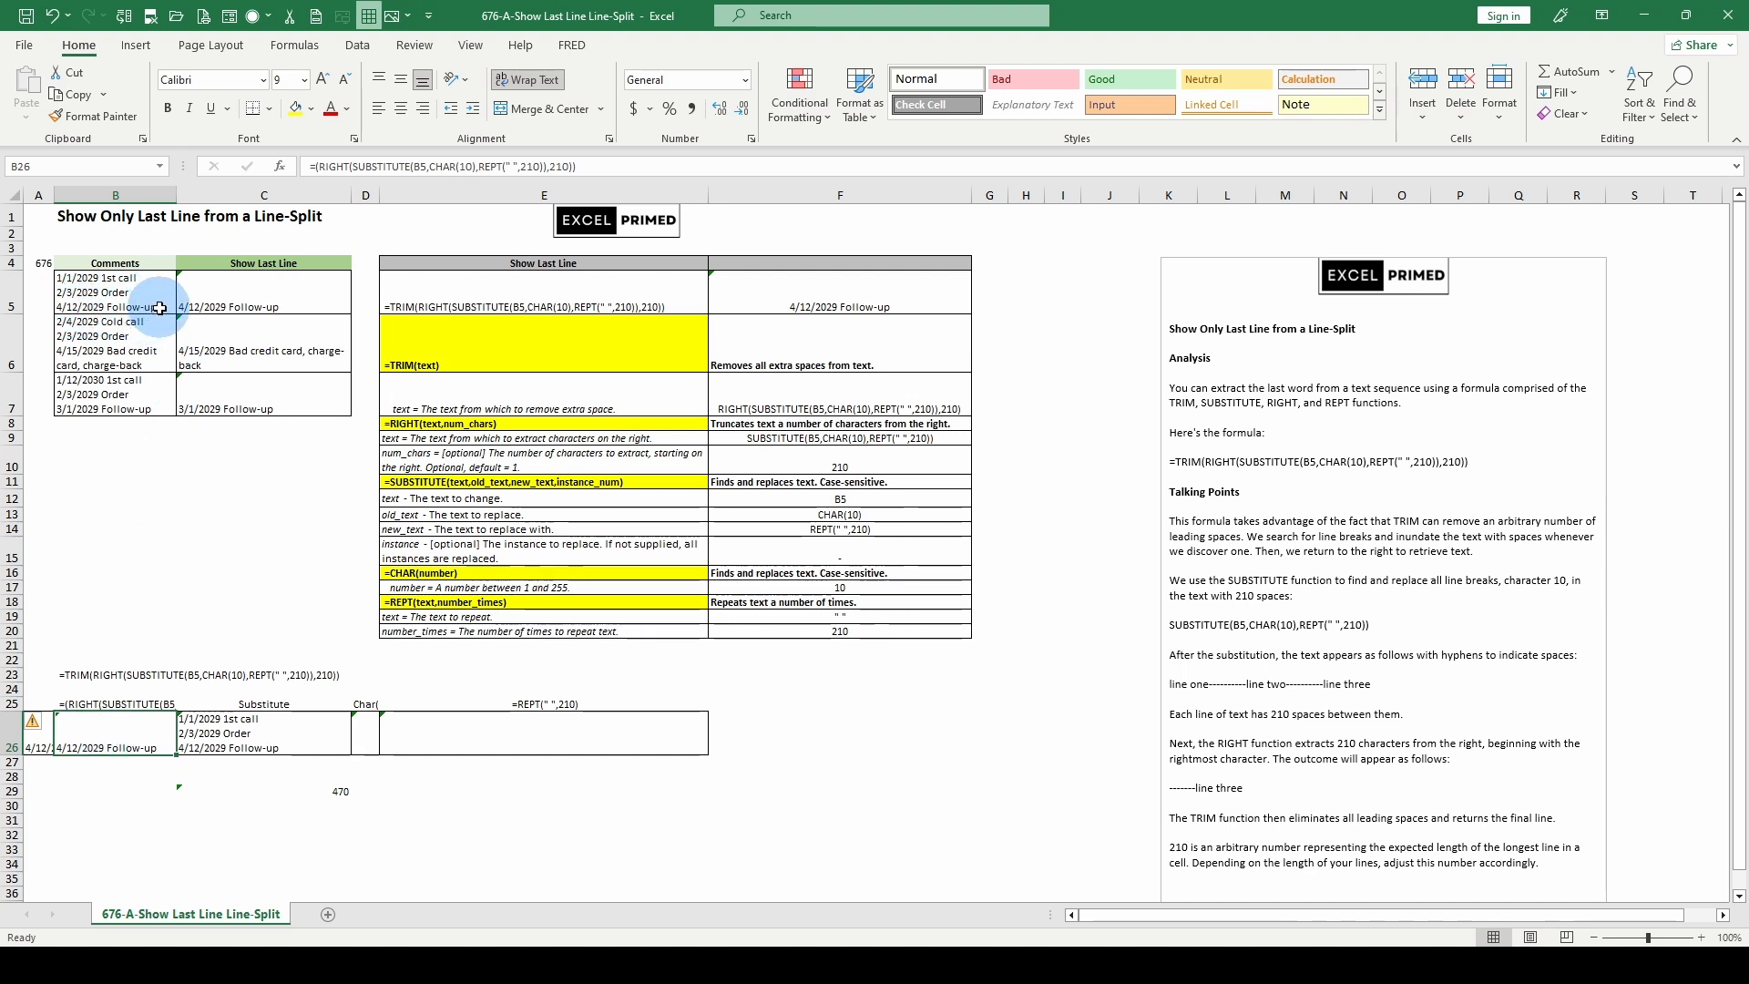
- Enter a LEN formula in A27 that counts the characters of the trimmed result in A26
click(38, 764)
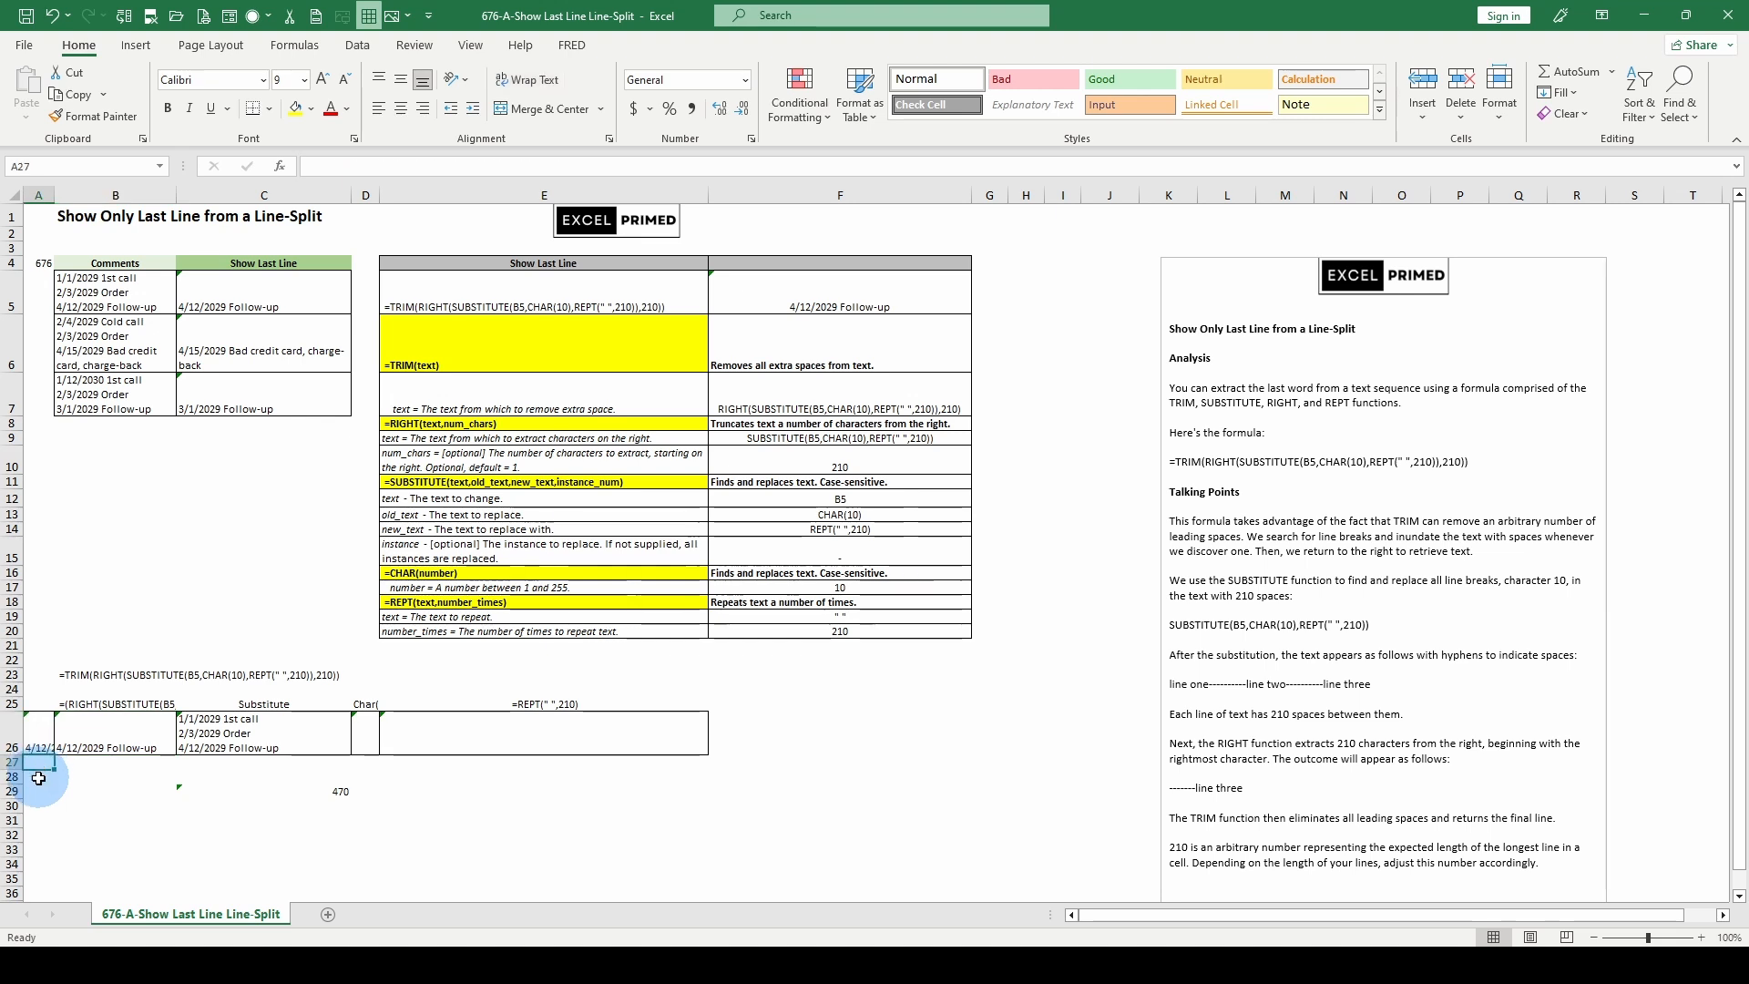
text(=)
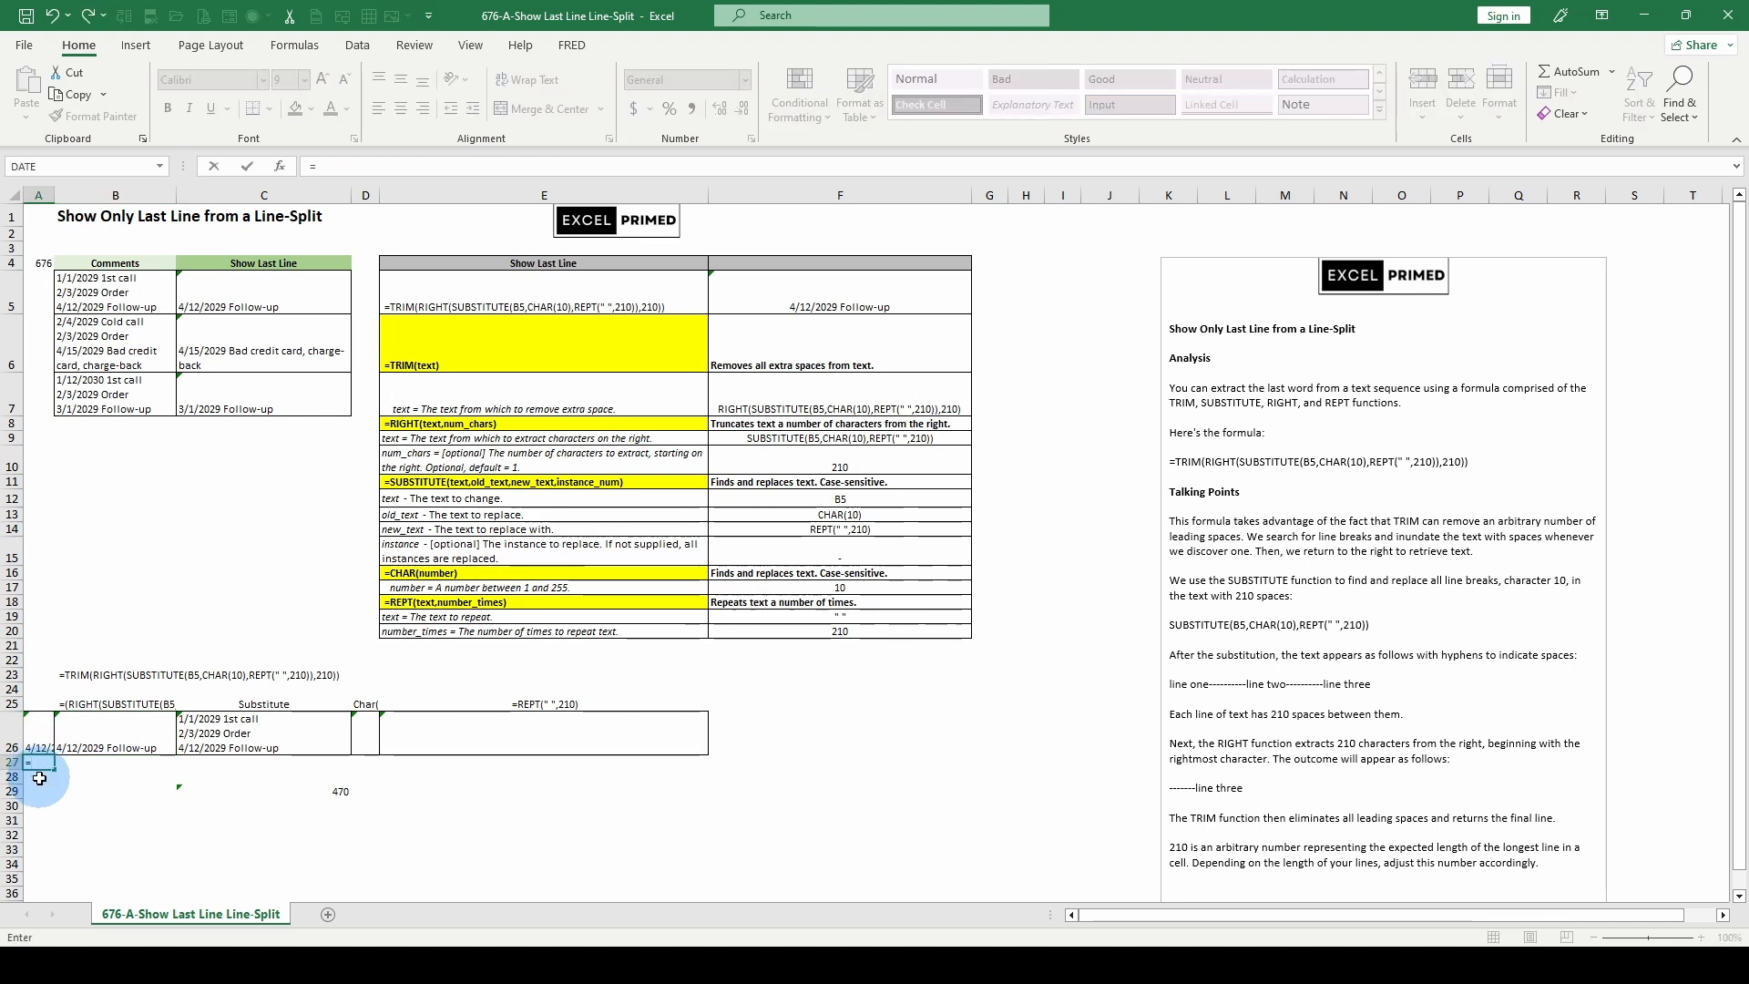
text(le)
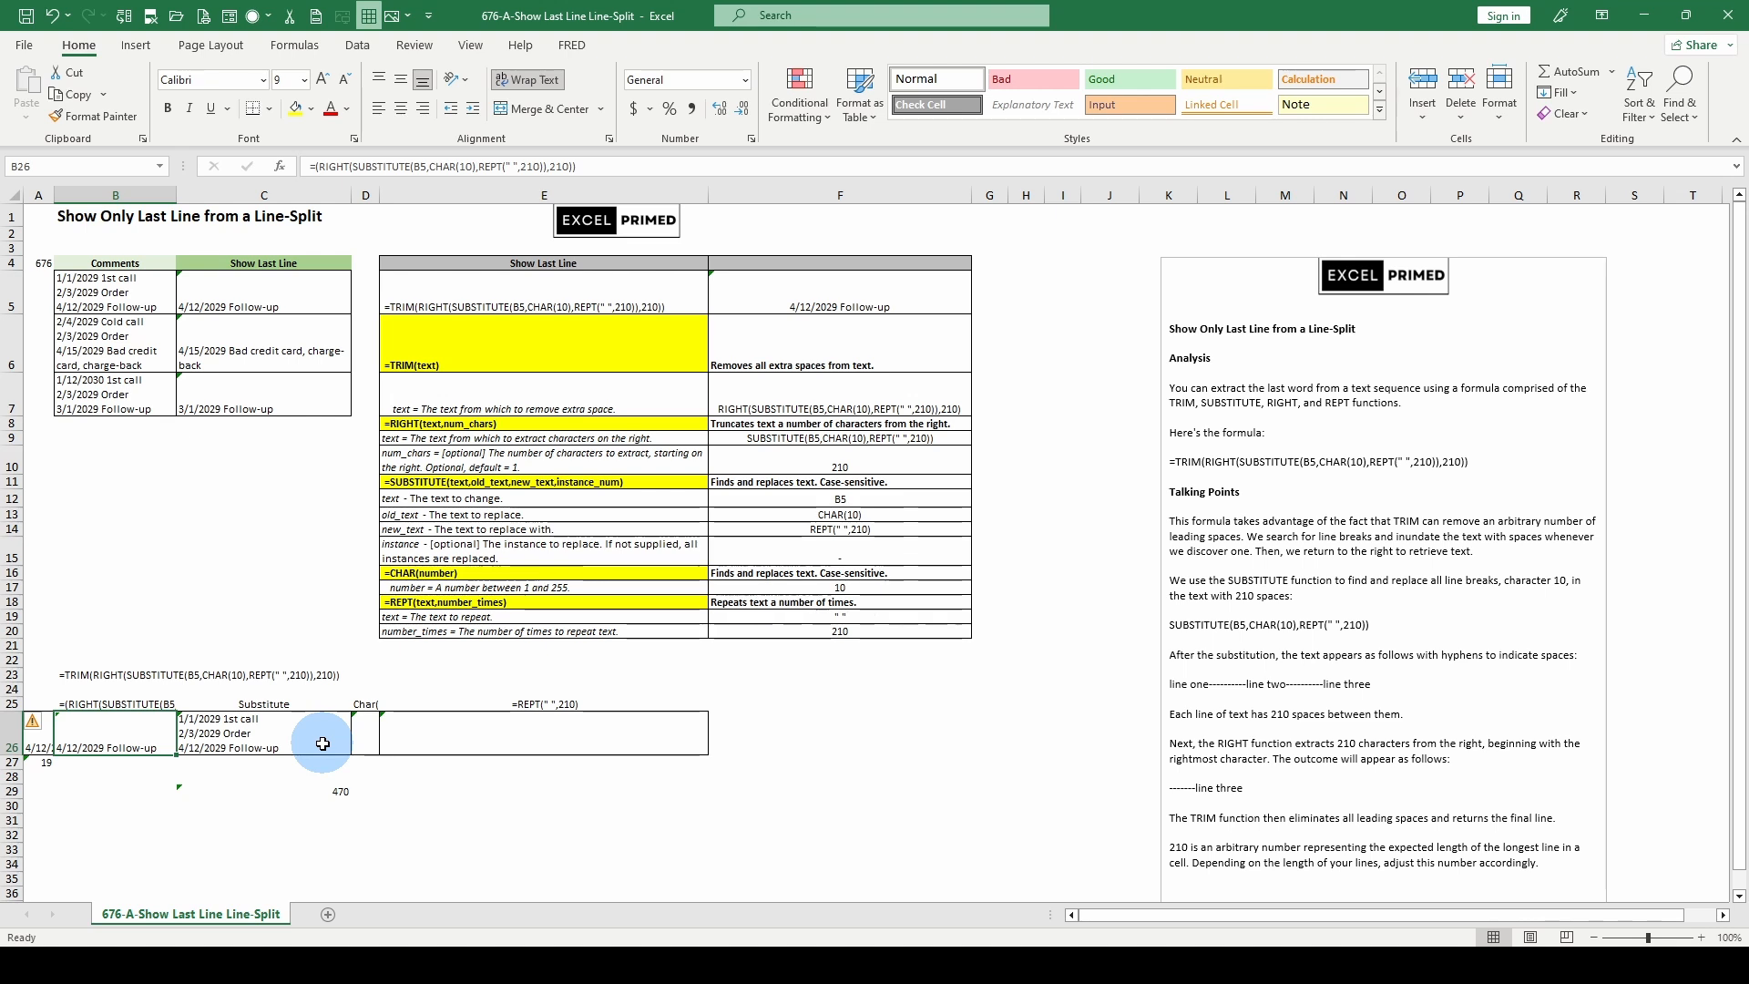
- Compare the SUBSTITUTE formula in C26 with the RIGHT formula in B26, highlighting the latter's text and num_chars arguments without changing it
click(267, 736)
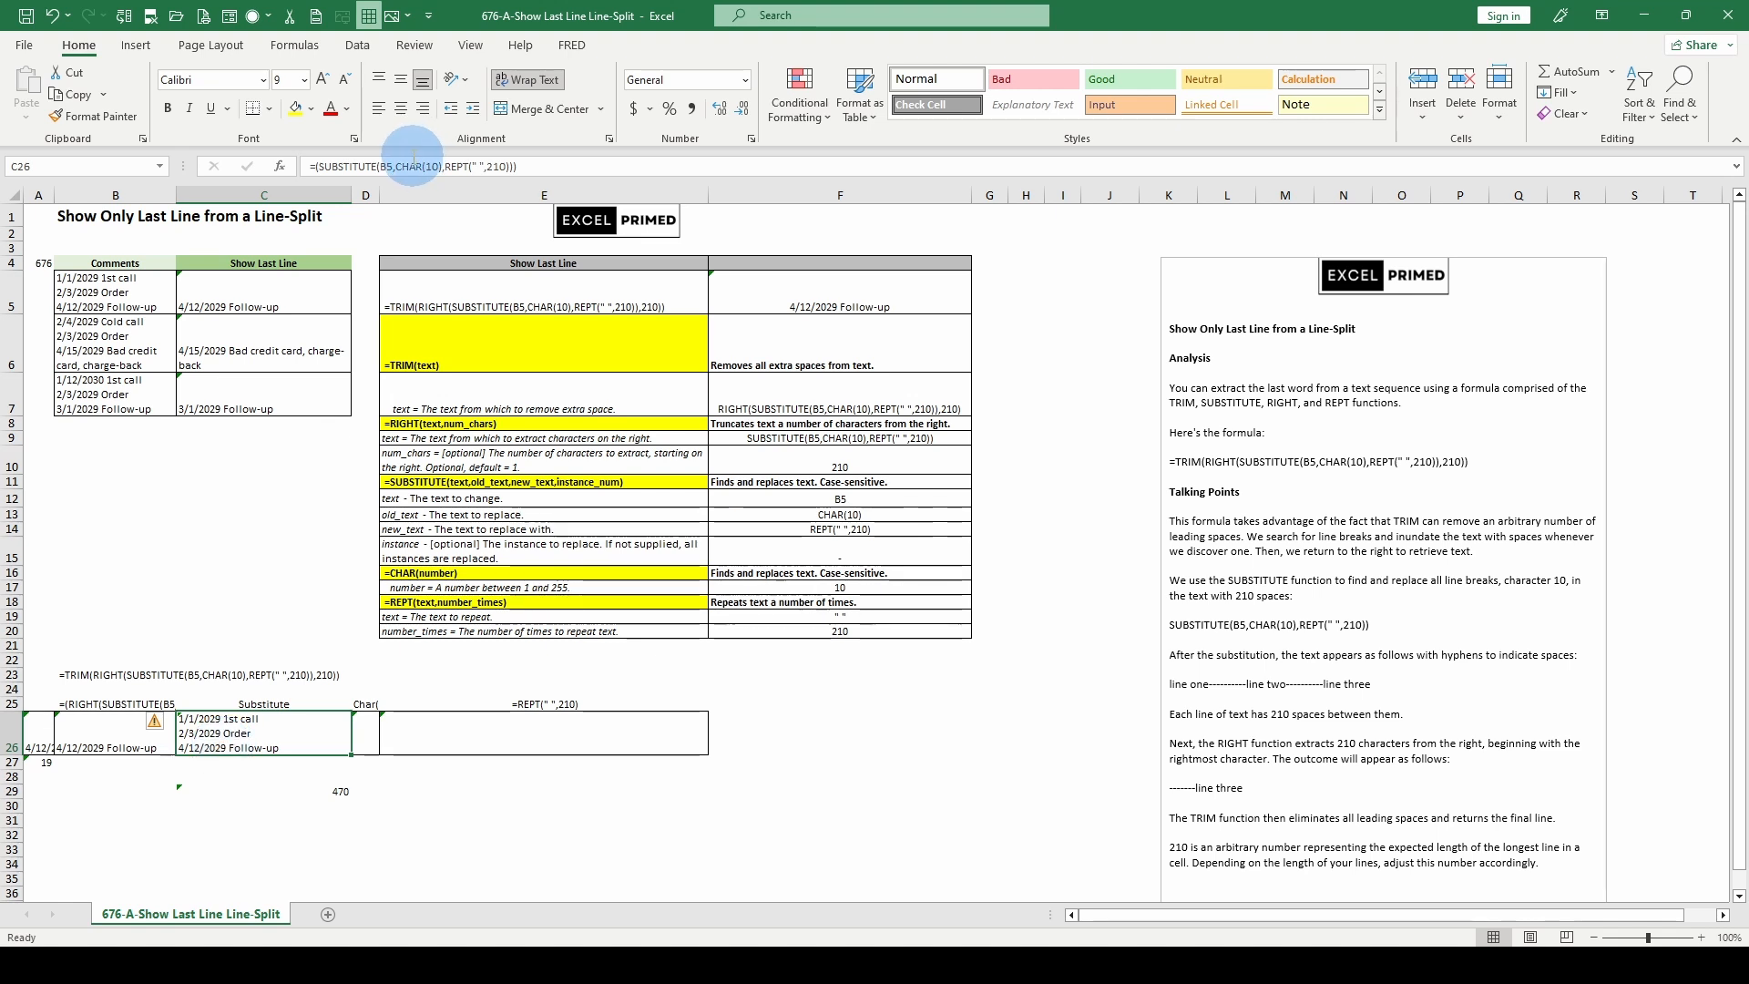
click(101, 739)
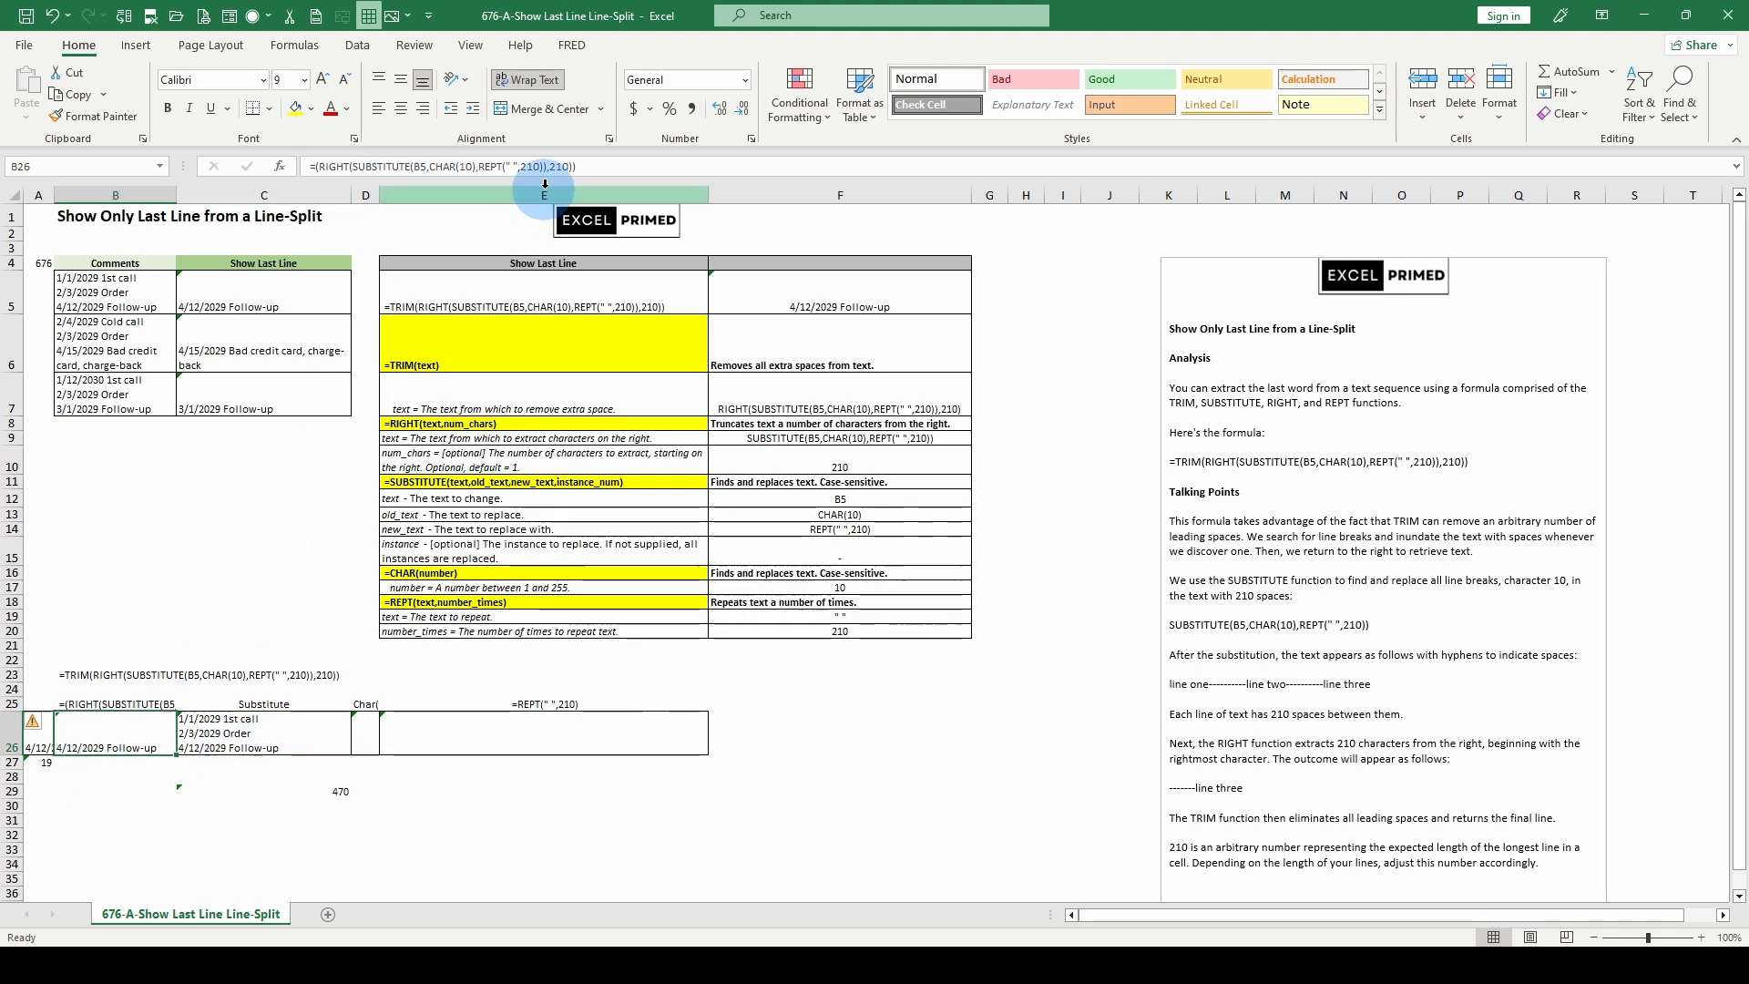
click(359, 166)
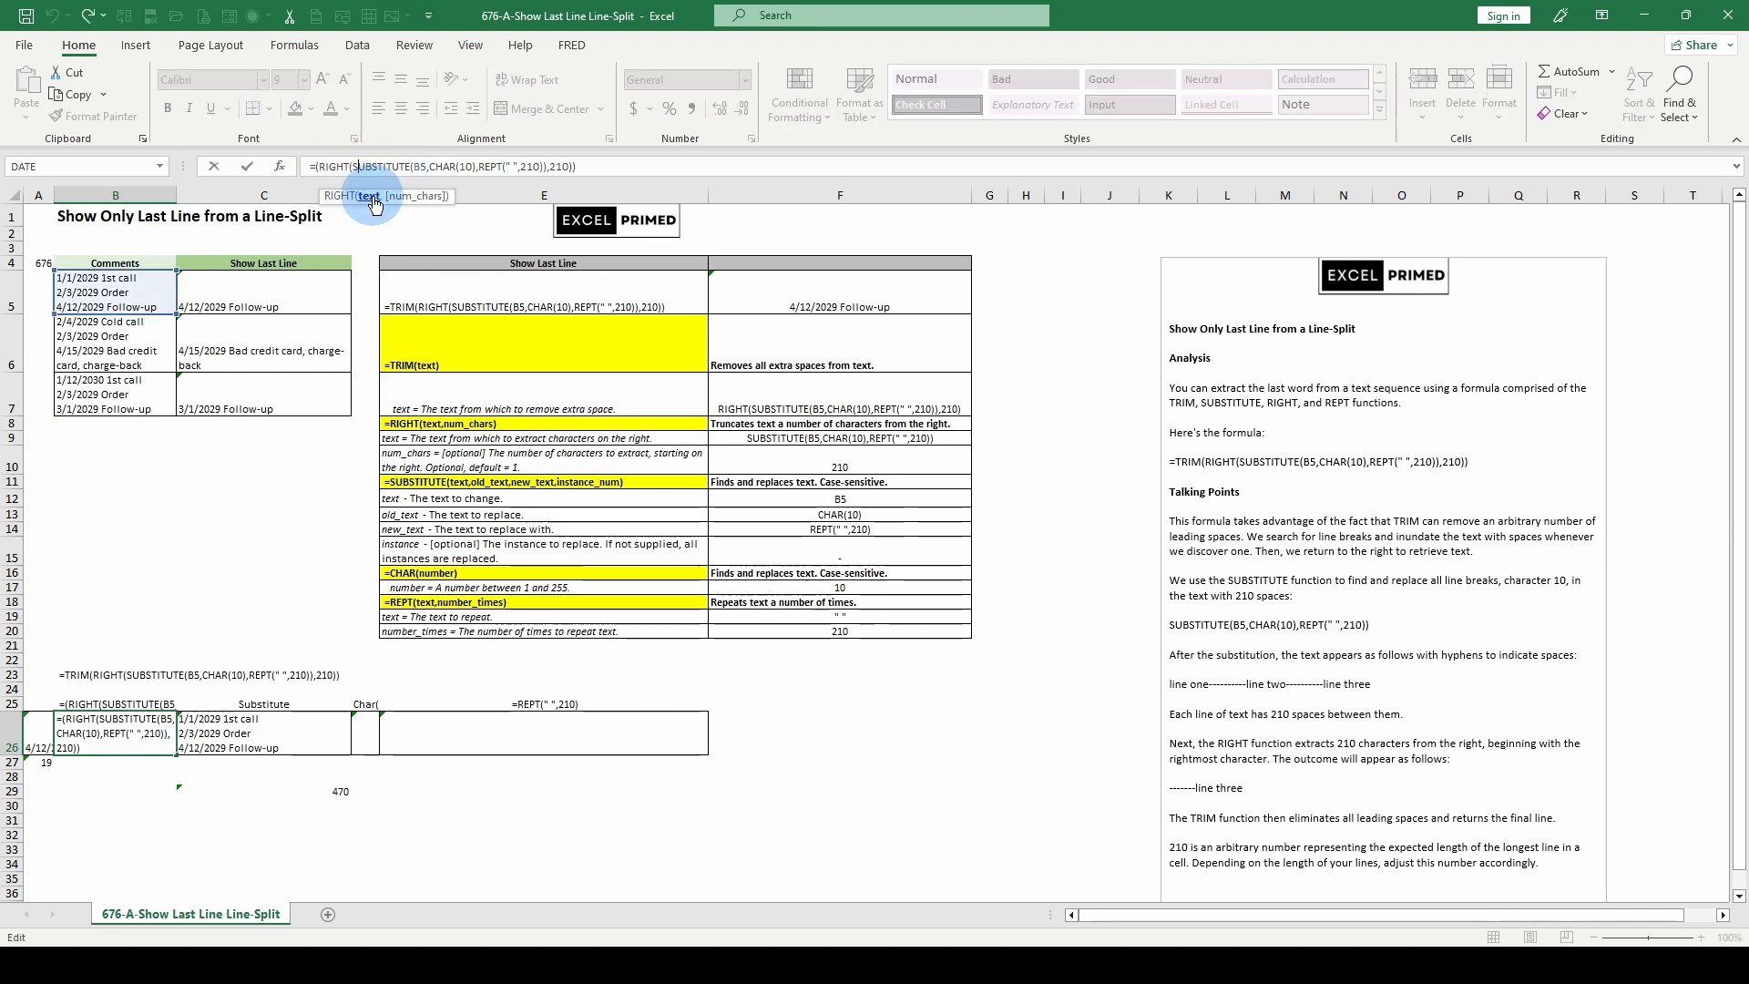
click(369, 196)
click(409, 196)
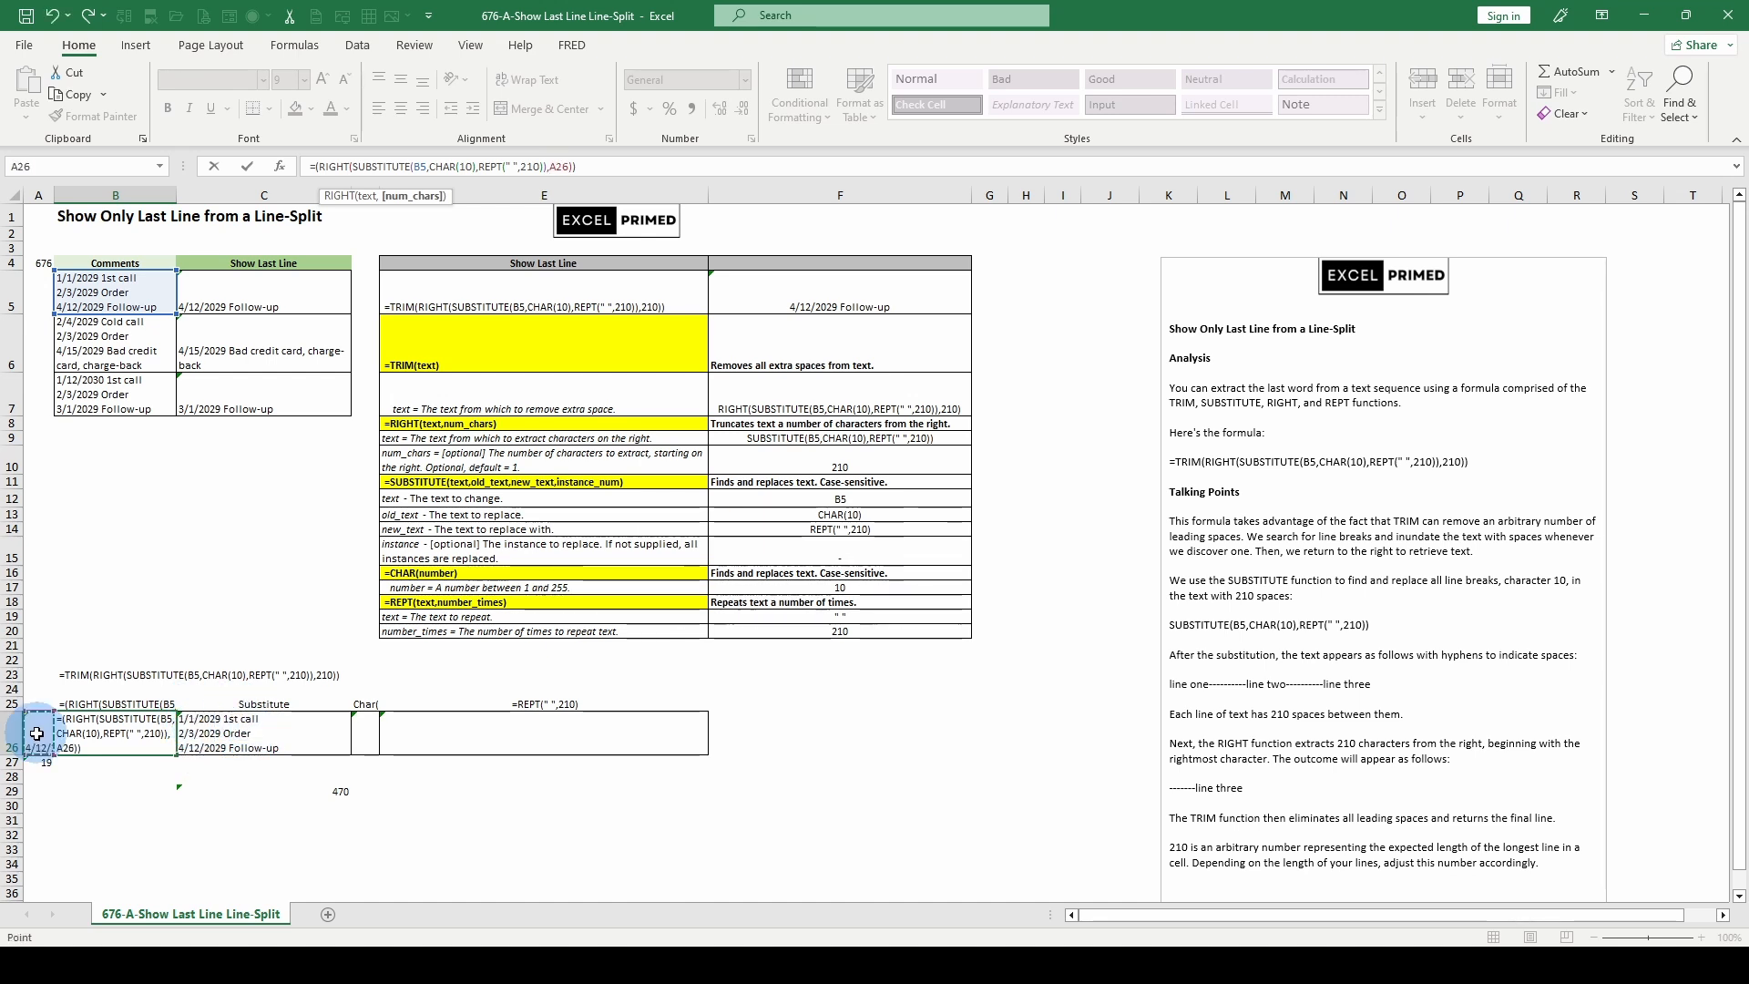
click(100, 751)
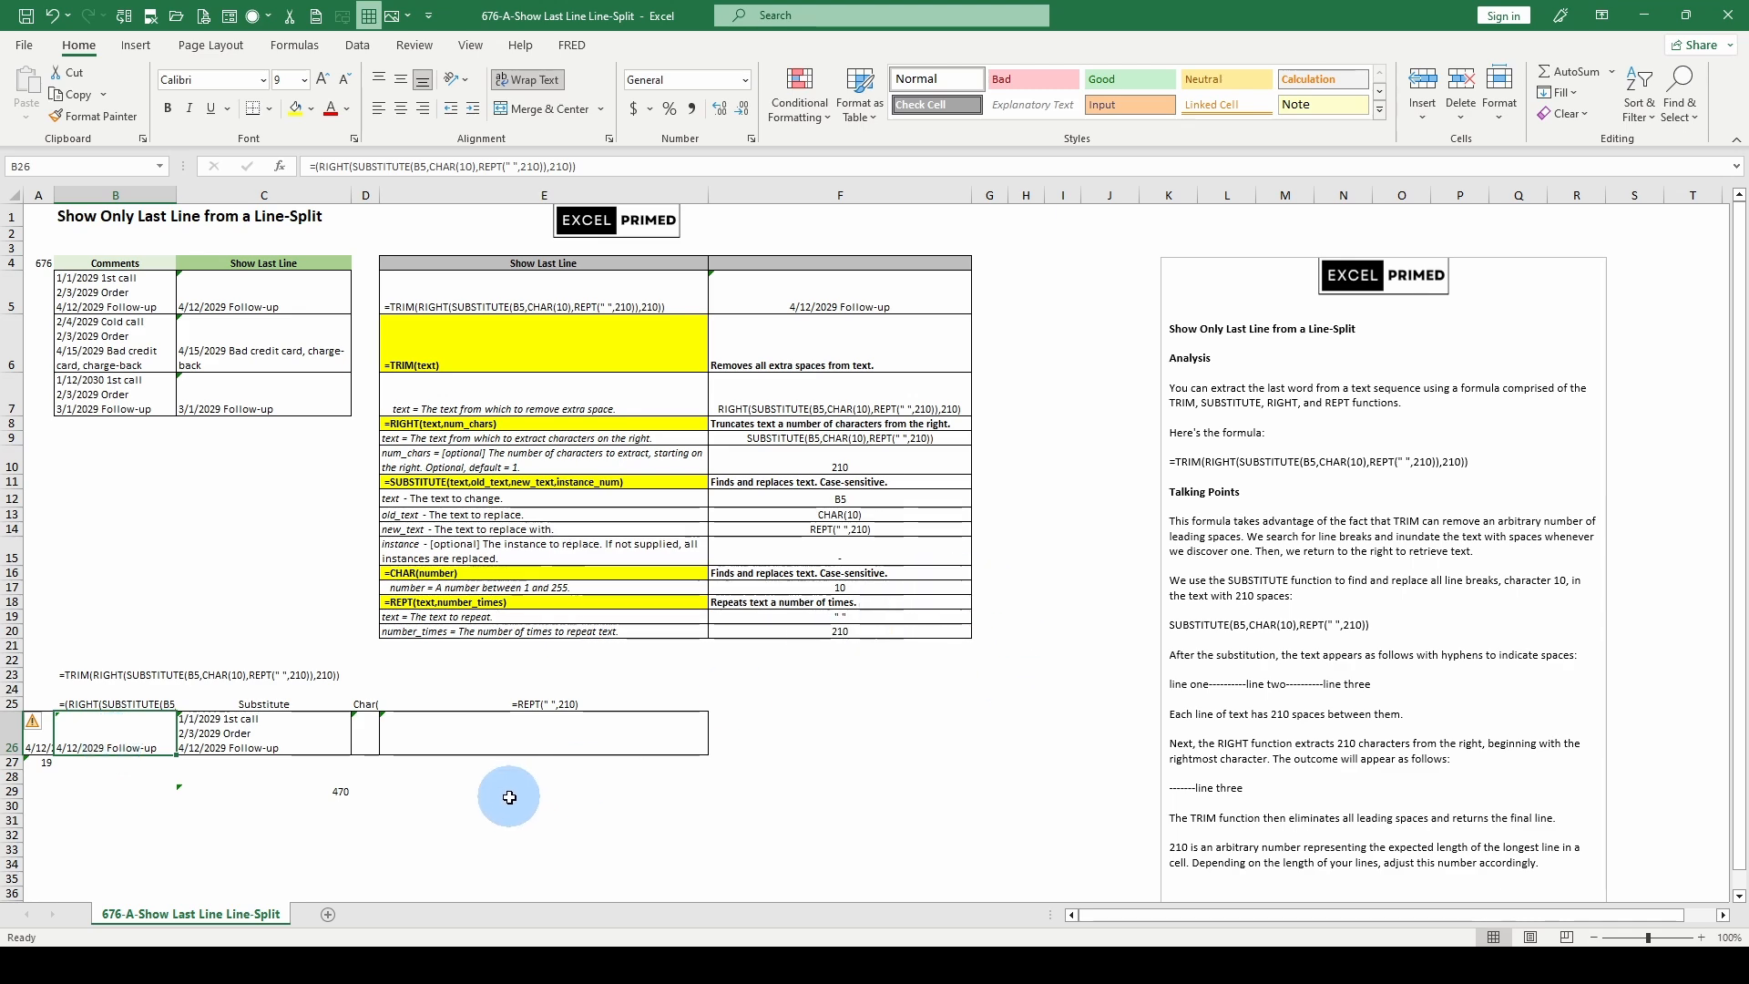
- Inspect the complete TRIM formula in A26 that strips the extra spaces from the extracted text
scroll(410, 754, down, 3)
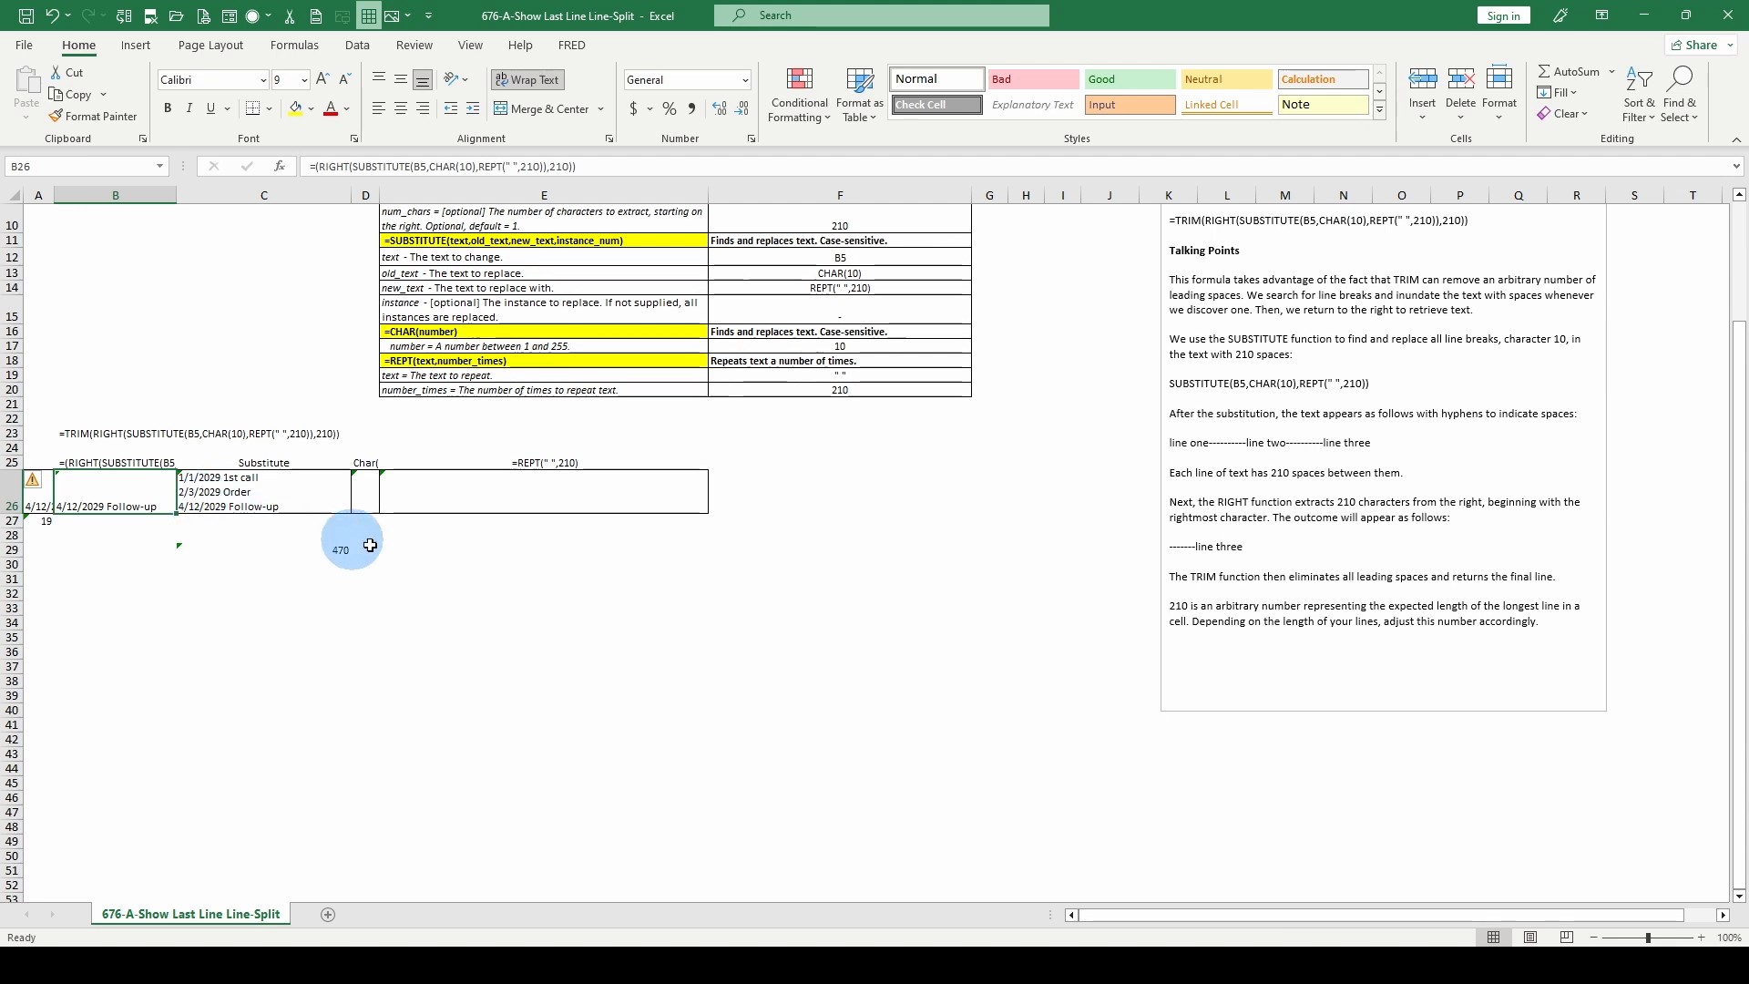
scroll(587, 510, up, 3)
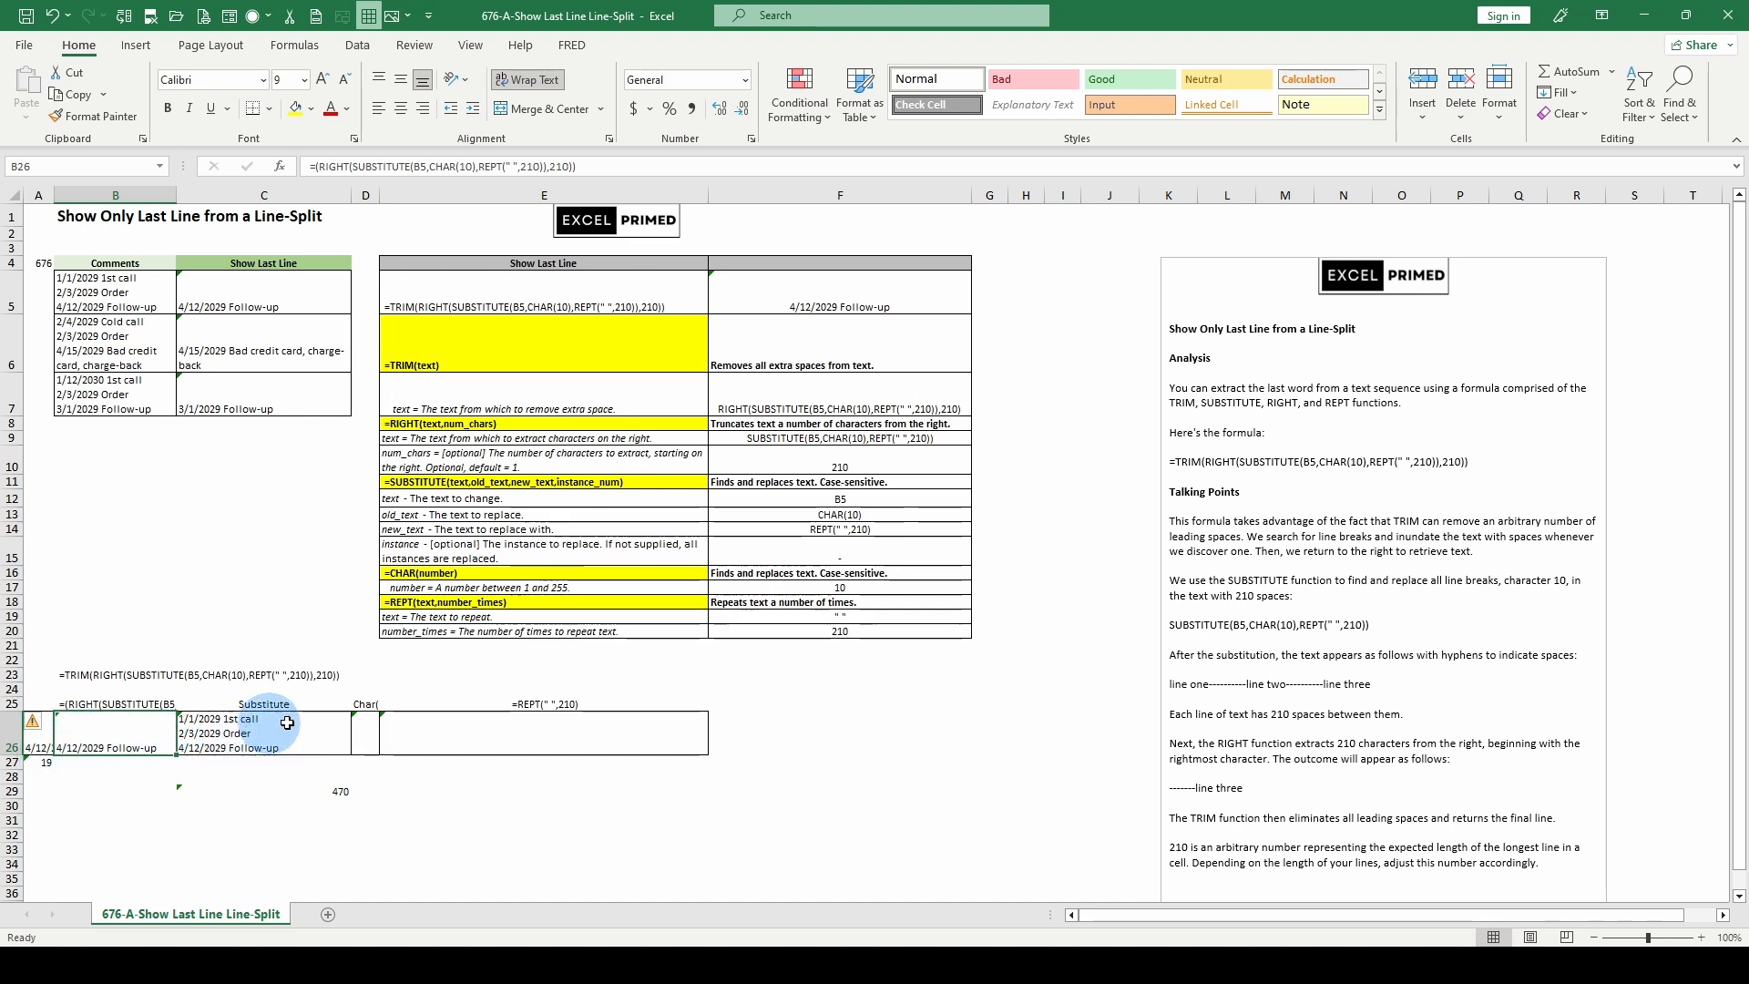
click(37, 736)
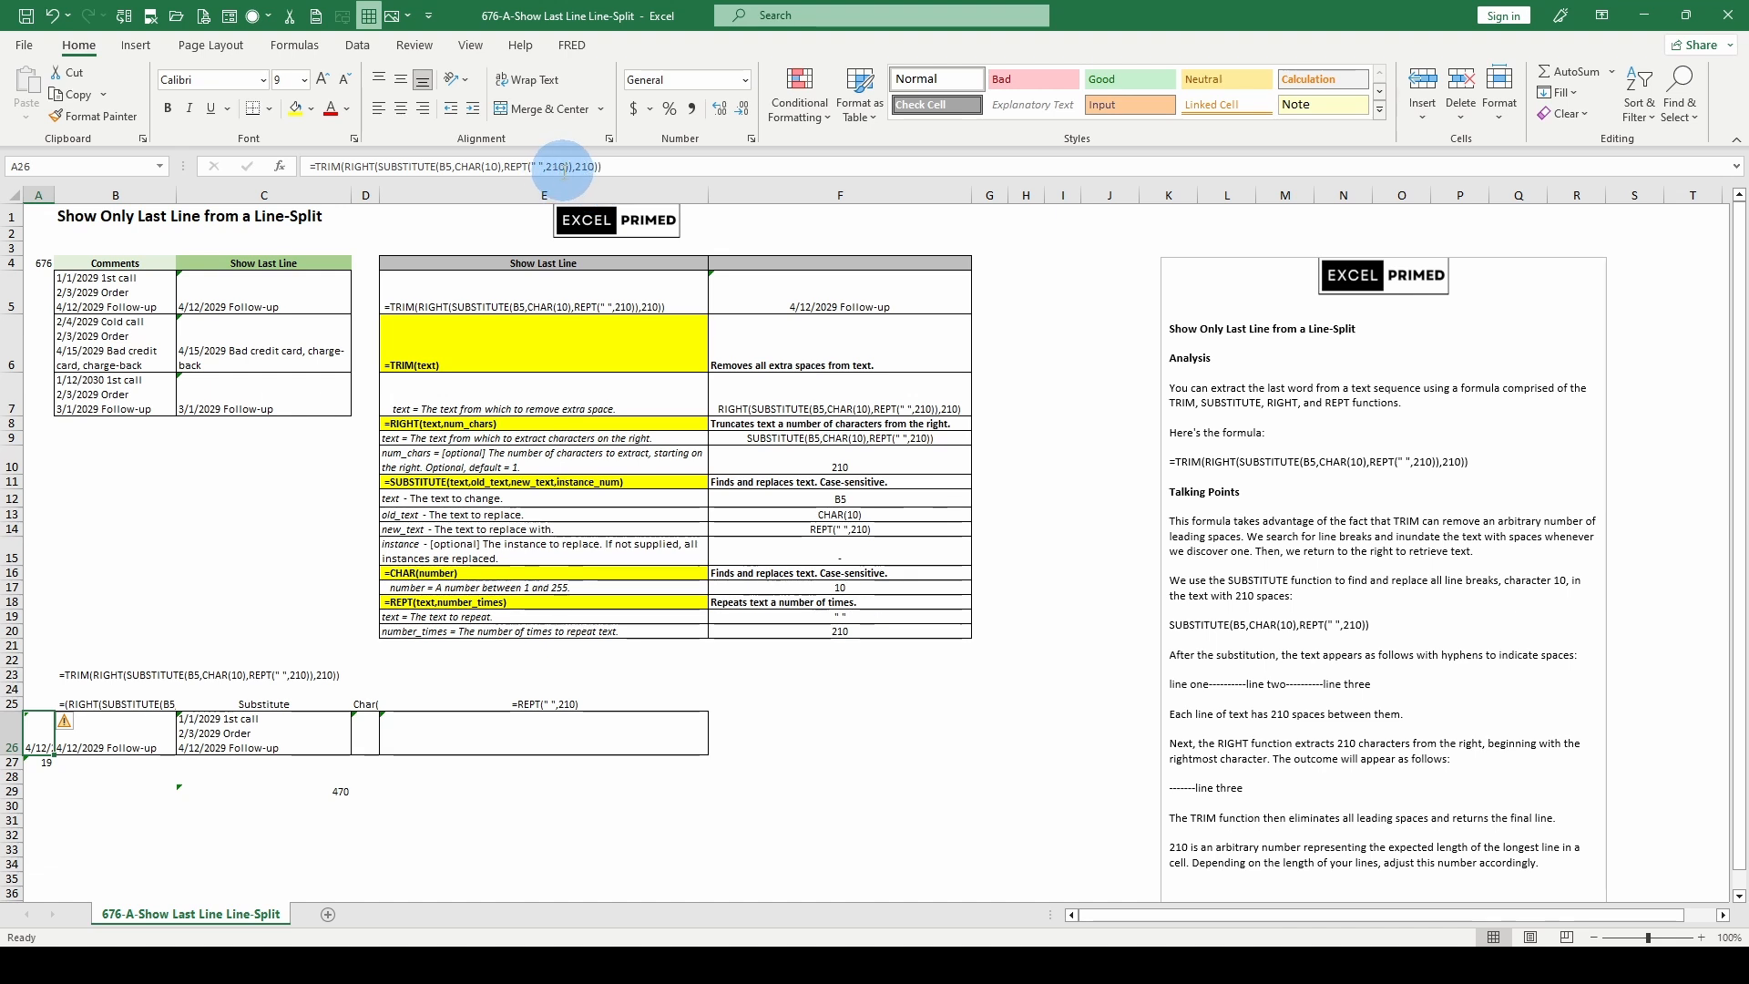